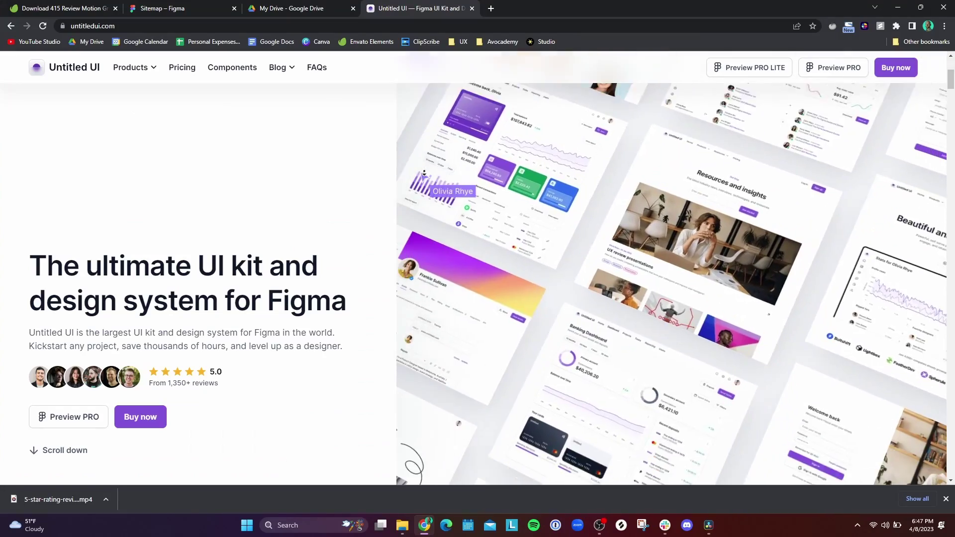
Scroll the untitledui.com homepage past the collage, stats row and video to the company logos.
scroll(424, 172, down, 5)
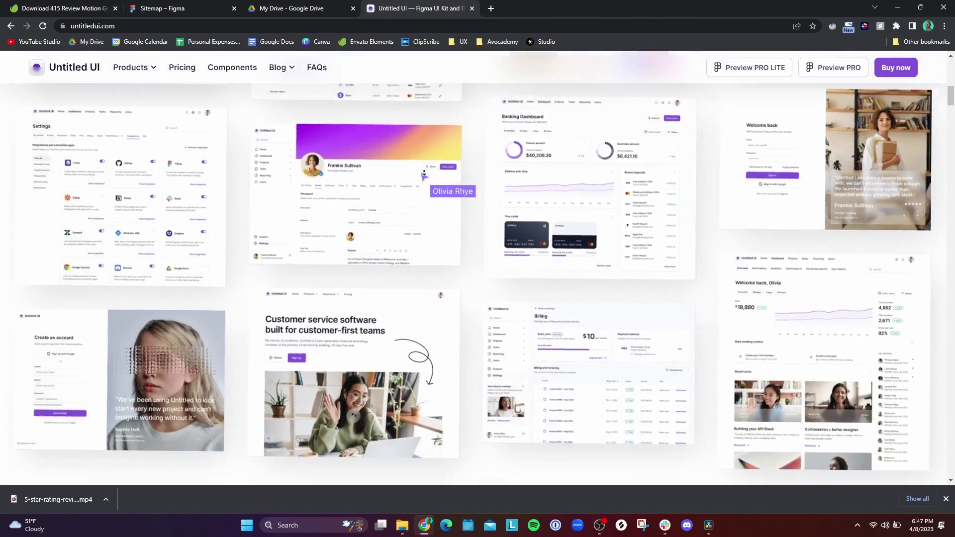
scroll(423, 174, down, 8)
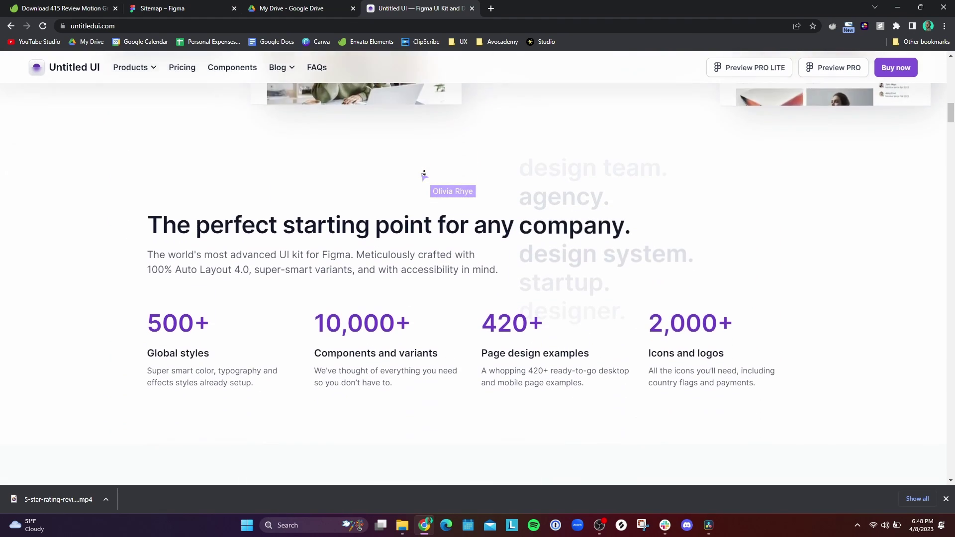
scroll(424, 172, down, 7)
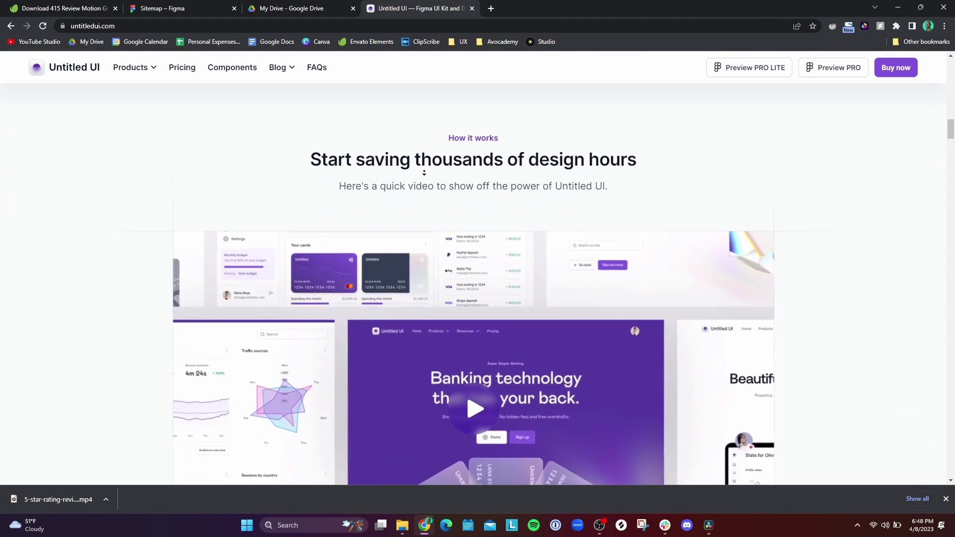
scroll(424, 172, down, 6)
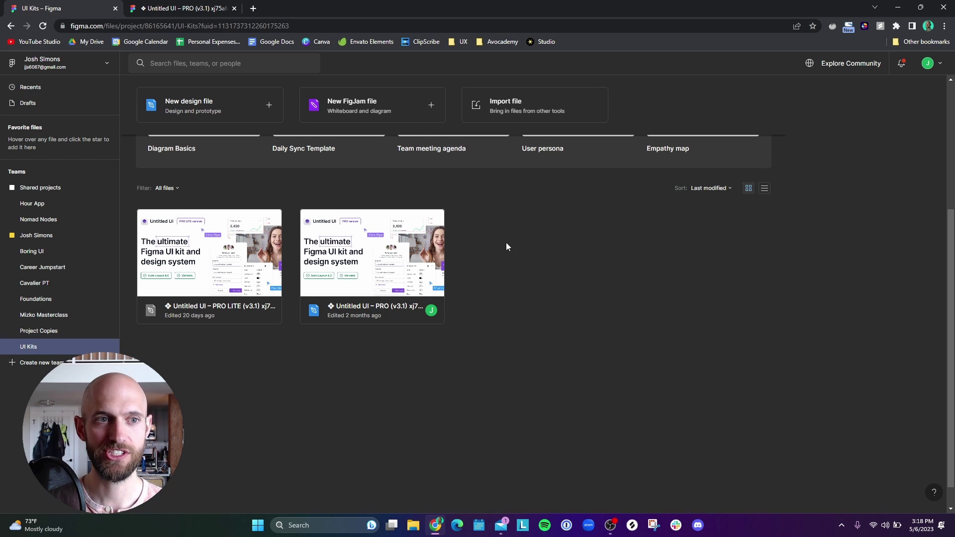
Switch to the browser tab holding the Untitled UI – PRO (v3.1) design file.
click(158, 4)
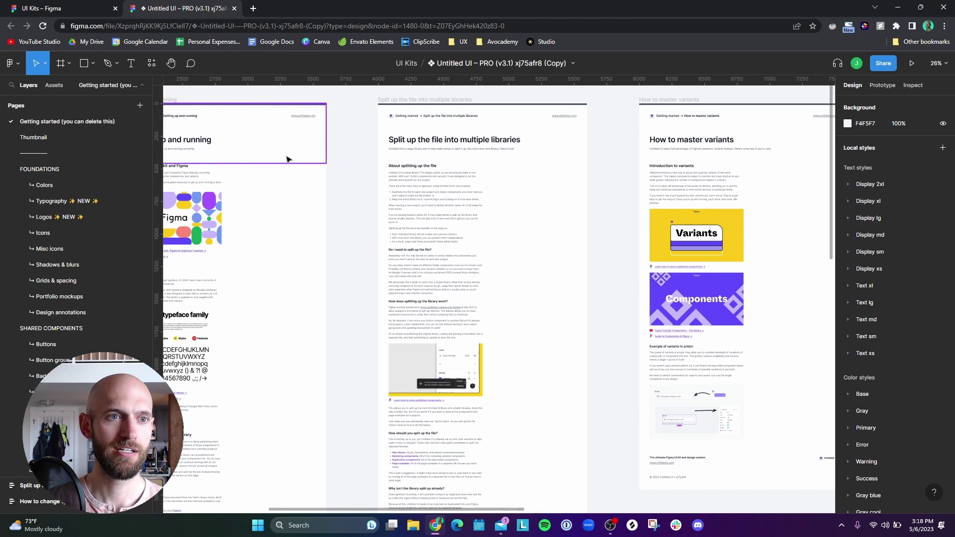
Pan and zoom across the Getting started guide frames, including Getting up and running and color styles.
drag(269, 177, 633, 186)
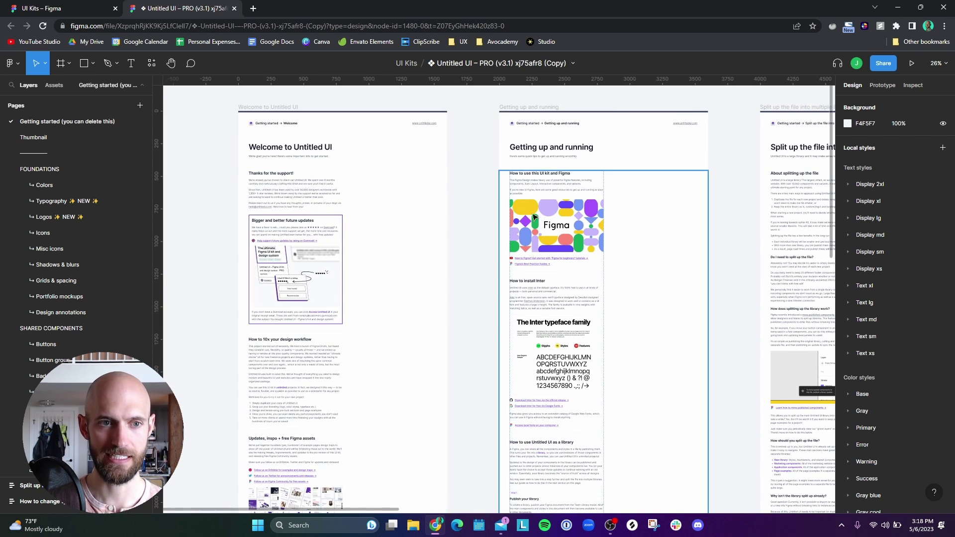
scroll(544, 269, right, 3)
scroll(446, 252, up, 3)
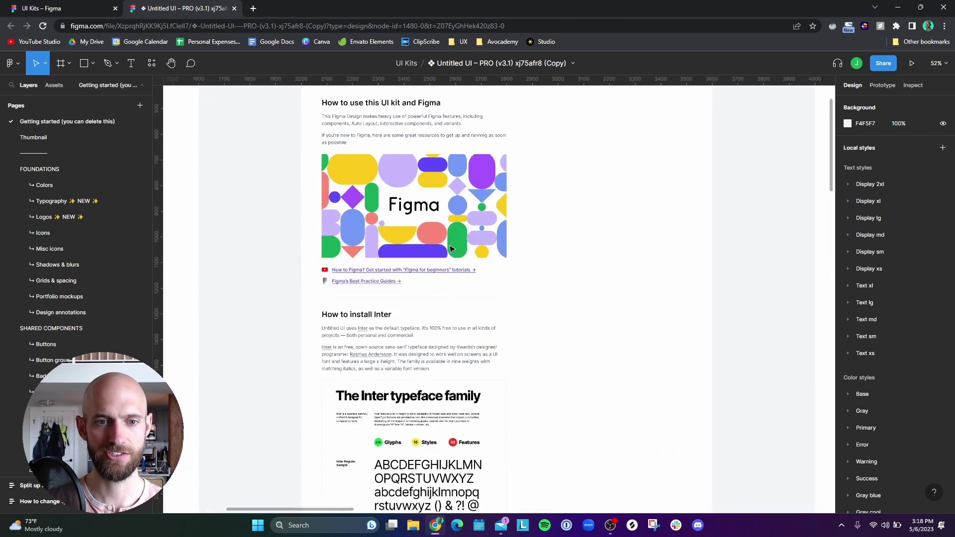
scroll(550, 207, right, 10)
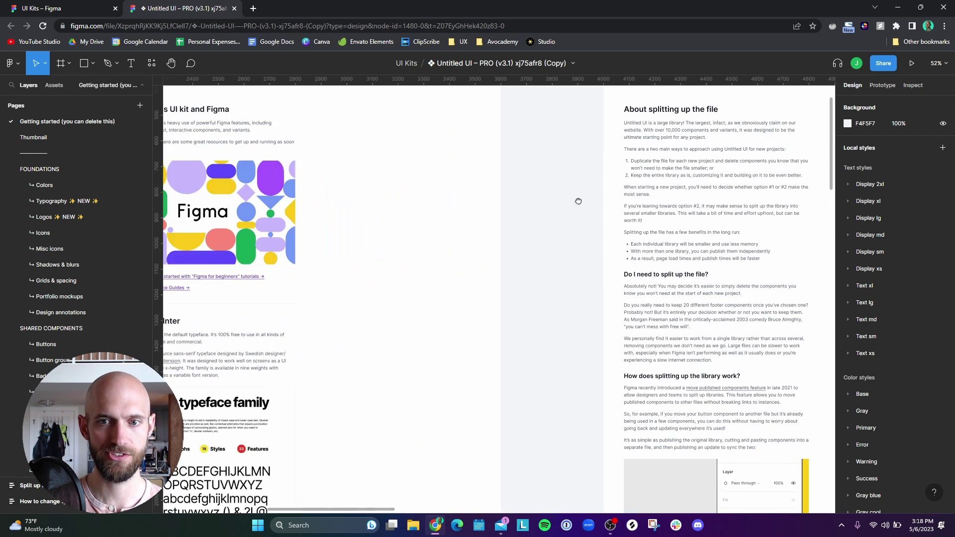
scroll(552, 260, right, 3)
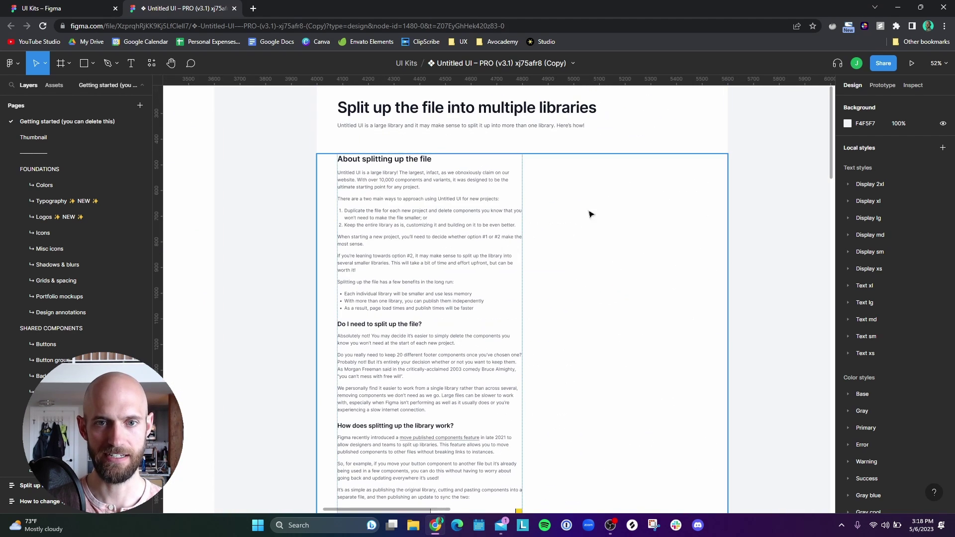
scroll(562, 281, down, 3)
scroll(669, 280, right, 5)
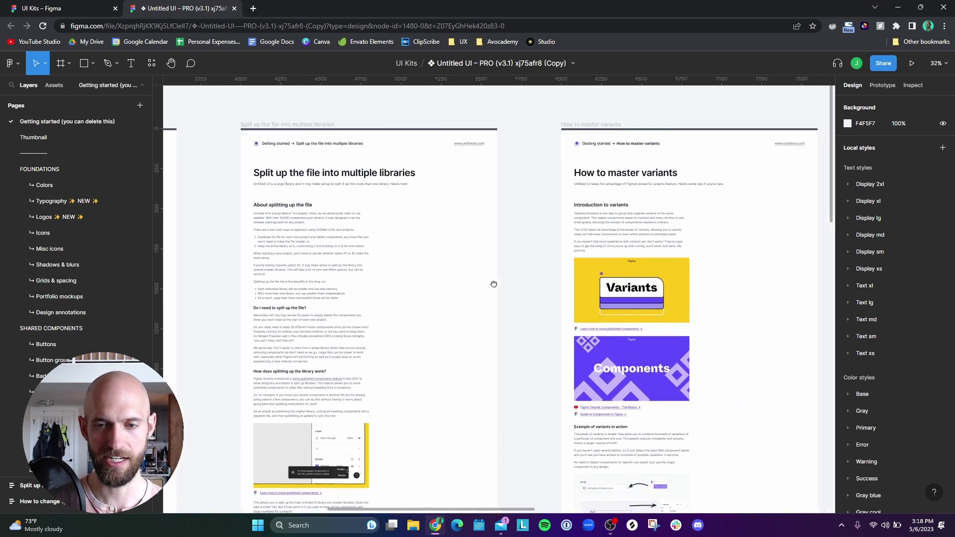
scroll(670, 286, right, 8)
scroll(669, 285, down, 2)
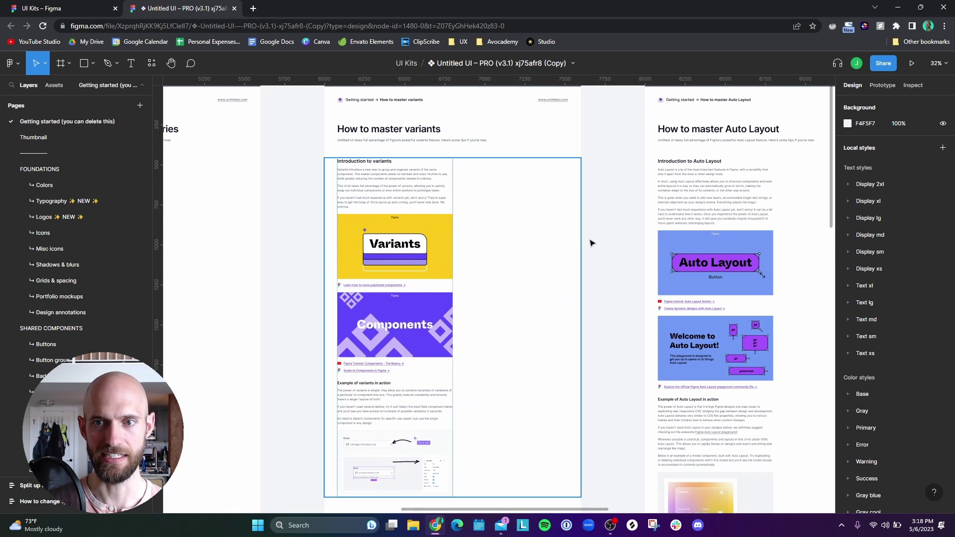
scroll(585, 249, right, 4)
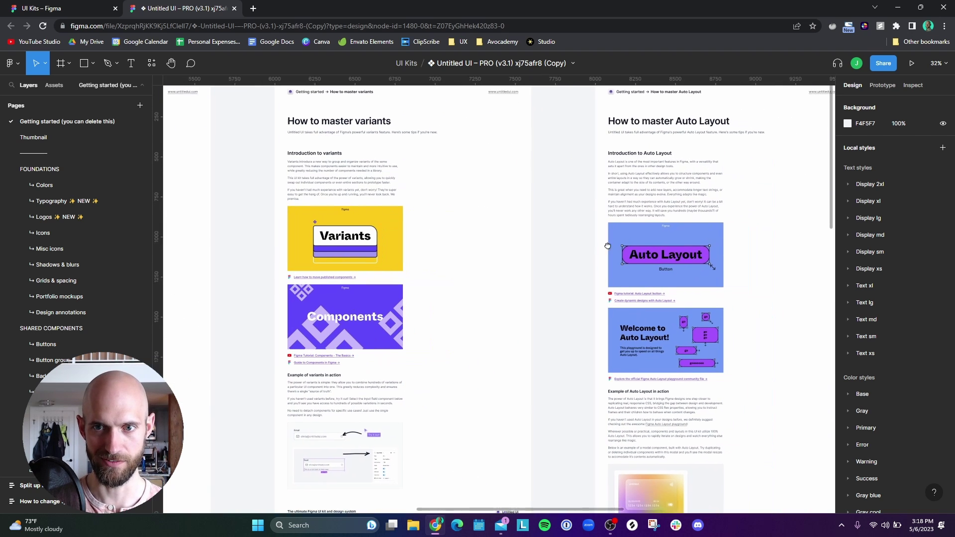
scroll(586, 252, down, 3)
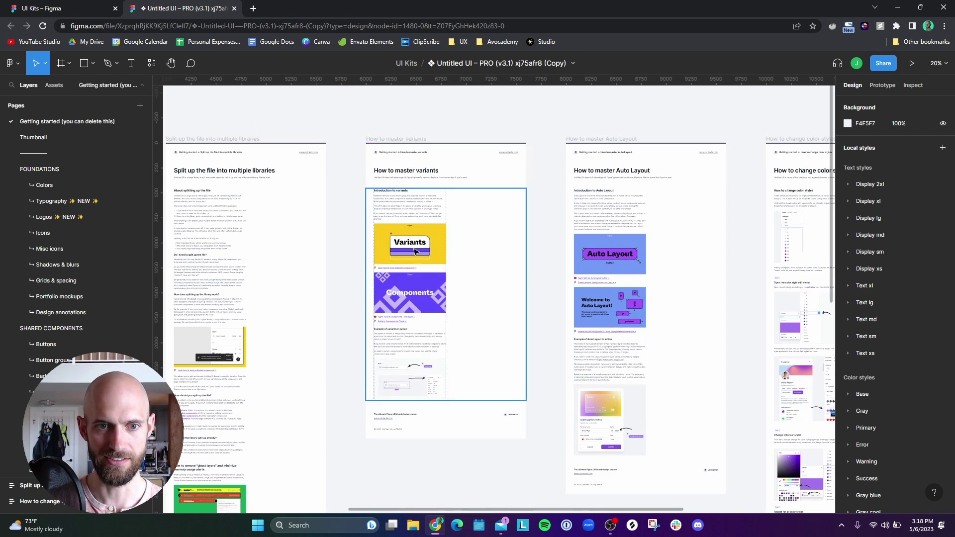
scroll(577, 254, right, 8)
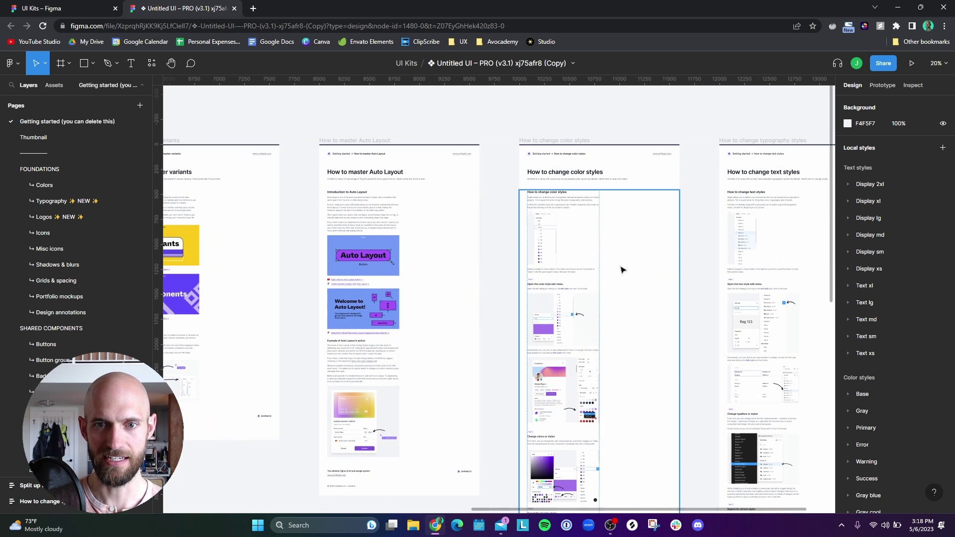
scroll(623, 267, up, 3)
scroll(602, 293, down, 3)
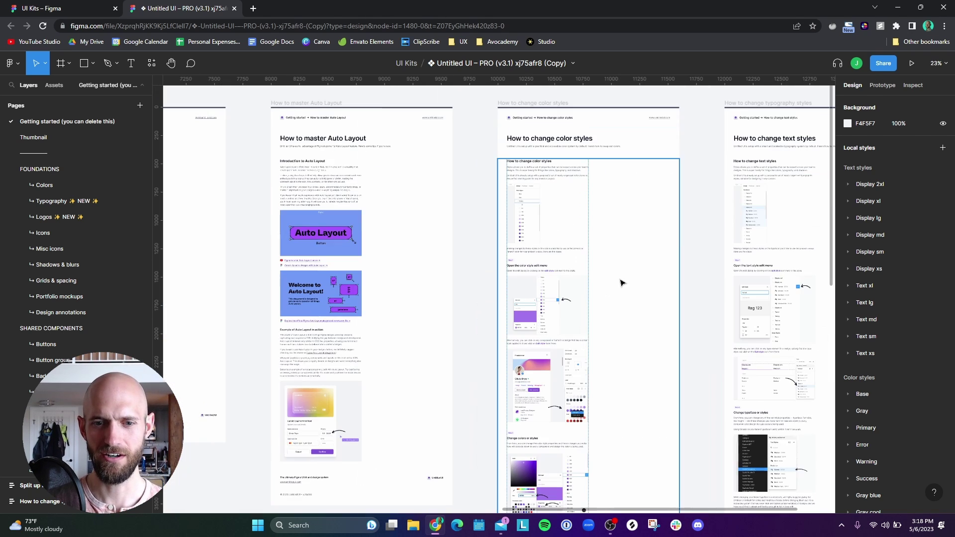
click(659, 260)
drag(659, 260, 433, 277)
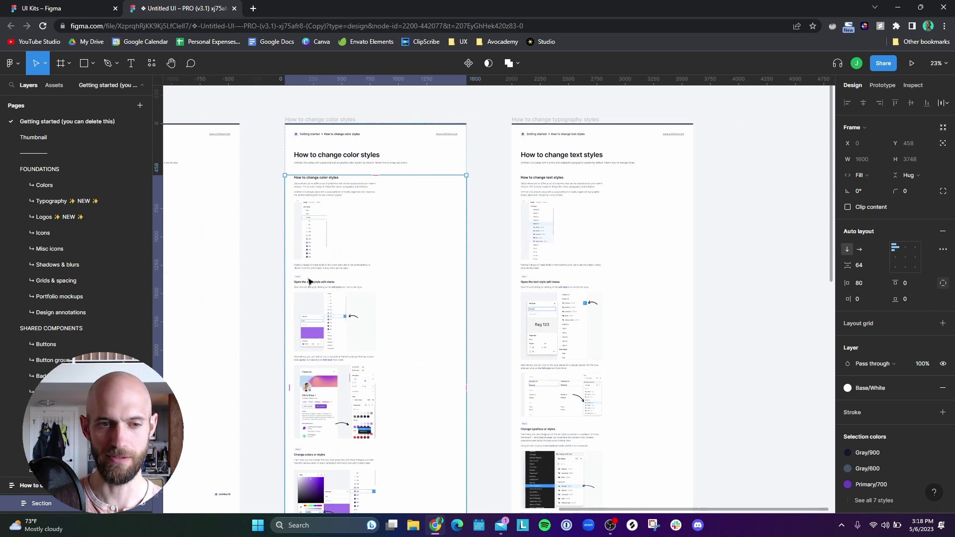
click(255, 275)
scroll(242, 274, left, 9)
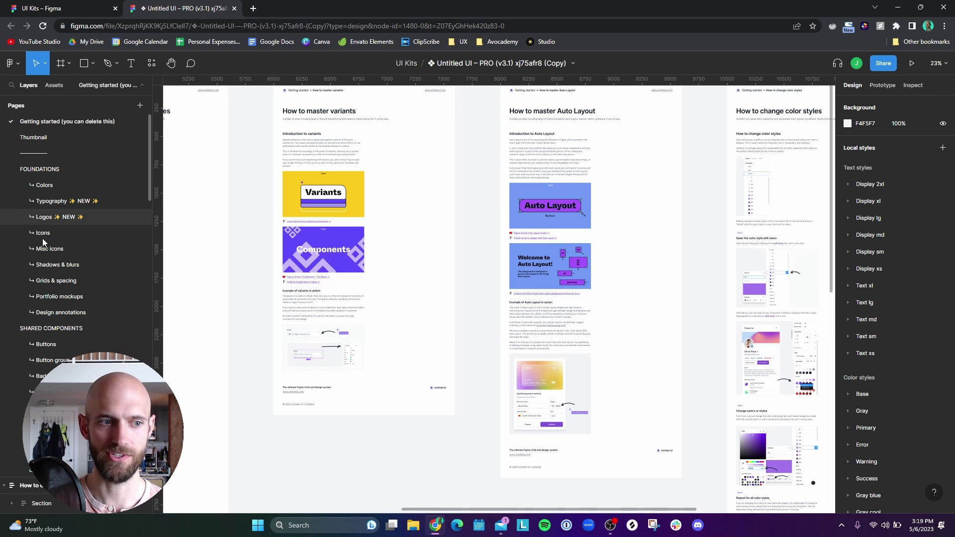
Scroll the Pages panel and open the Colors page under Foundations.
scroll(81, 236, down, 2)
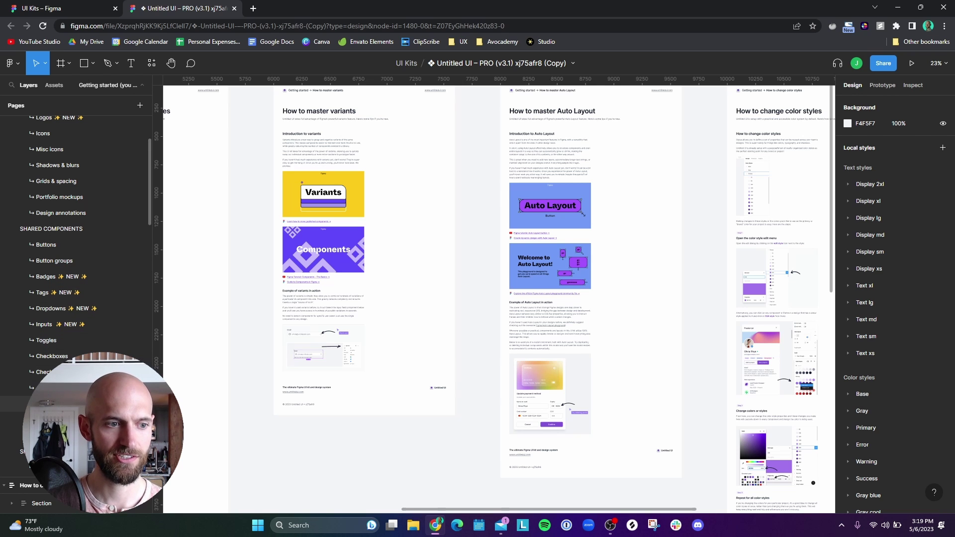
scroll(59, 288, down, 3)
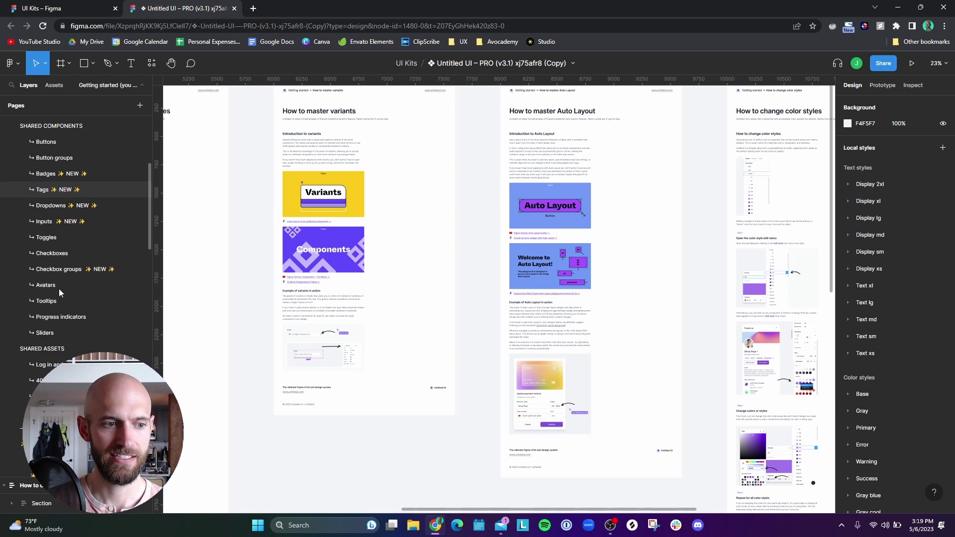
scroll(59, 288, down, 5)
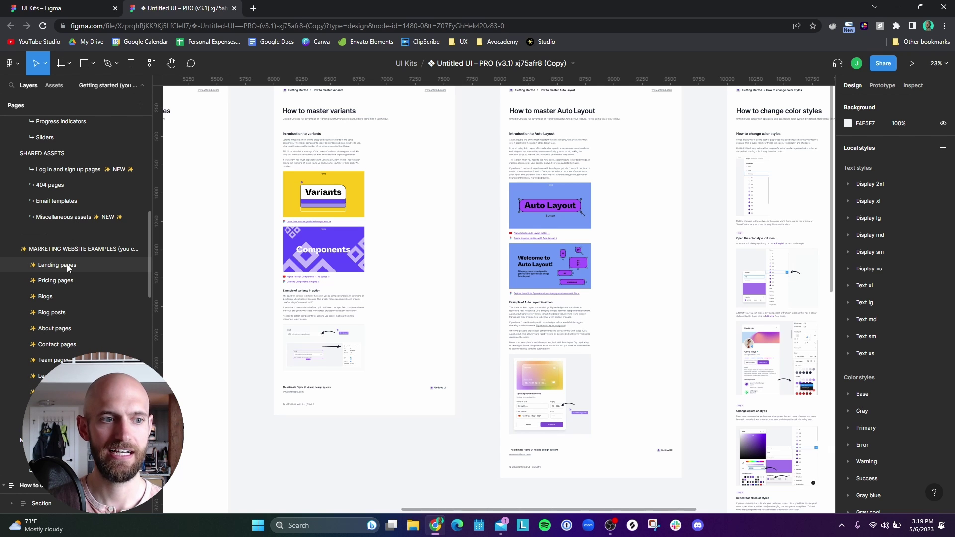
scroll(69, 268, up, 4)
scroll(75, 392, up, 7)
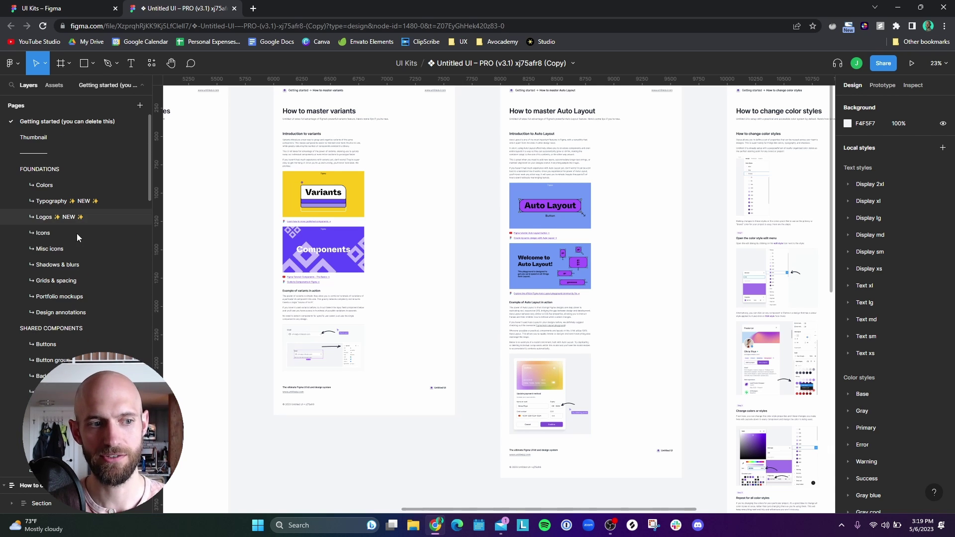
click(64, 186)
Zoom into the color palettes and drill down to the Primary 300 swatch's color block.
scroll(431, 171, up, 5)
scroll(431, 171, up, 5)
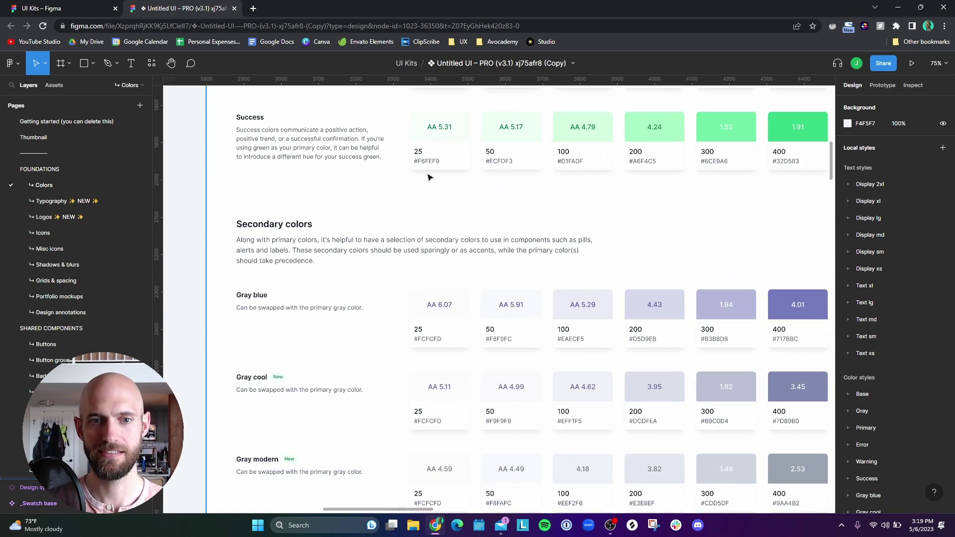
scroll(427, 273, up, 10)
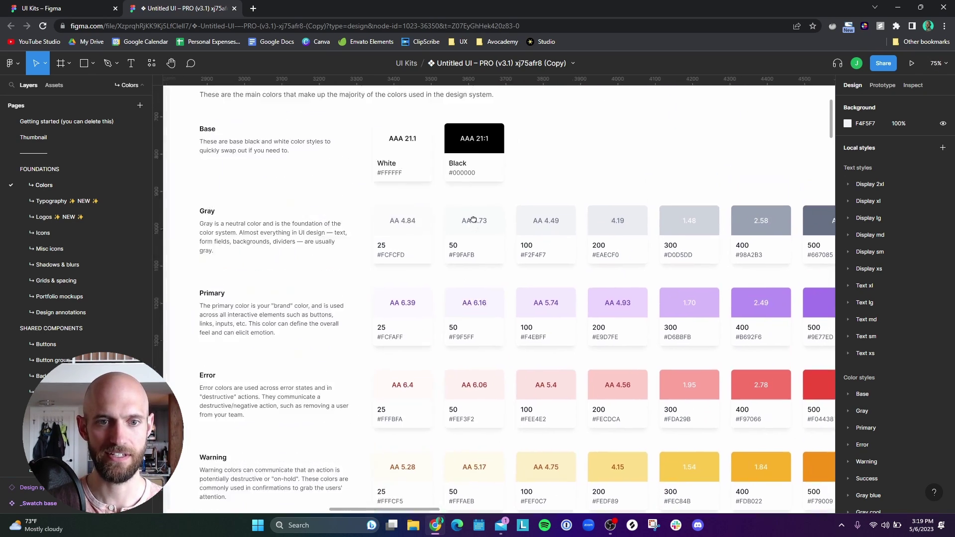
scroll(438, 315, up, 3)
scroll(520, 194, down, 3)
drag(611, 188, 529, 186)
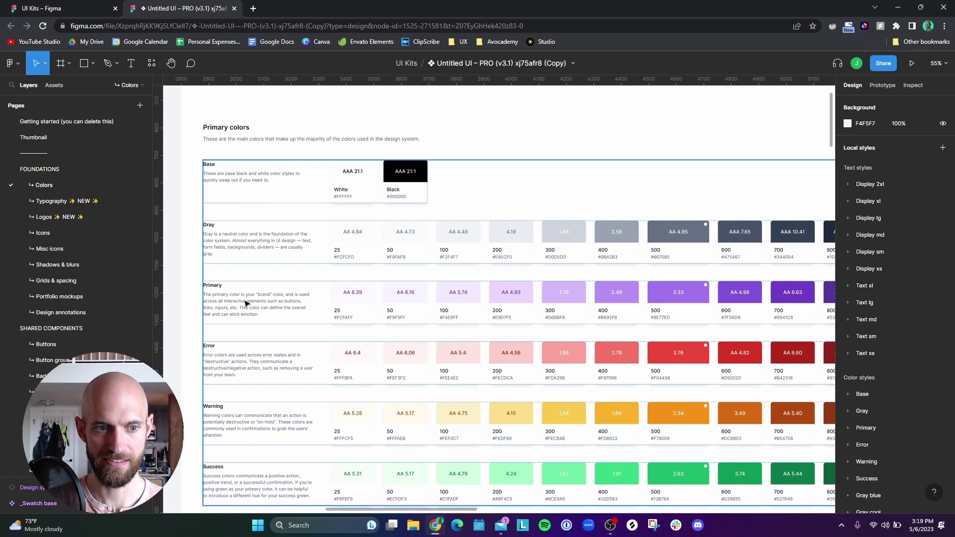
click(267, 301)
double_click(259, 303)
double_click(551, 297)
double_click(551, 297)
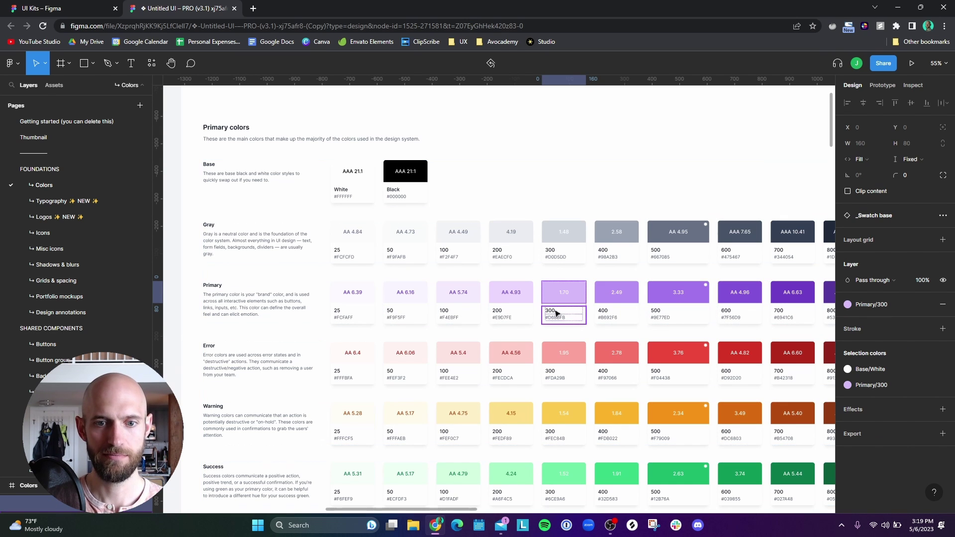
scroll(552, 313, down, 8)
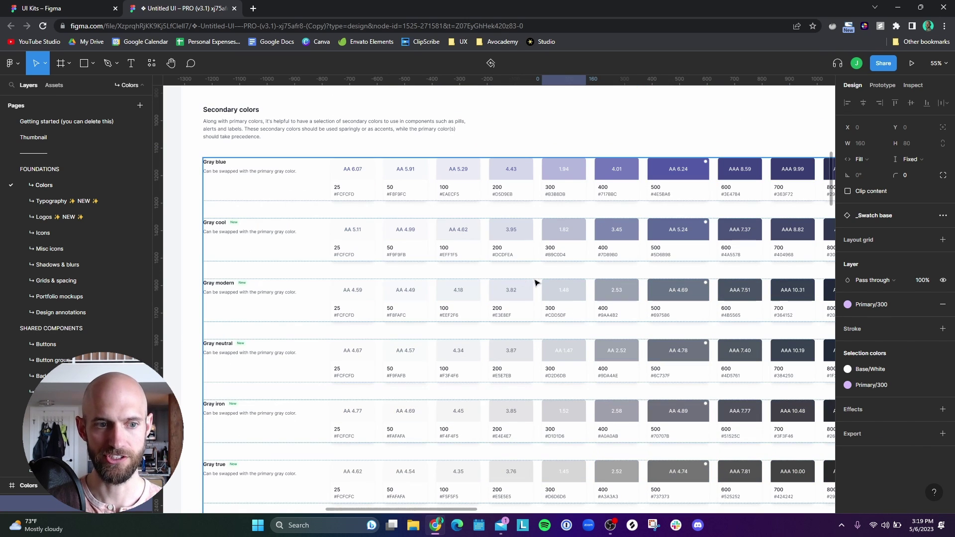
scroll(572, 348, down, 5)
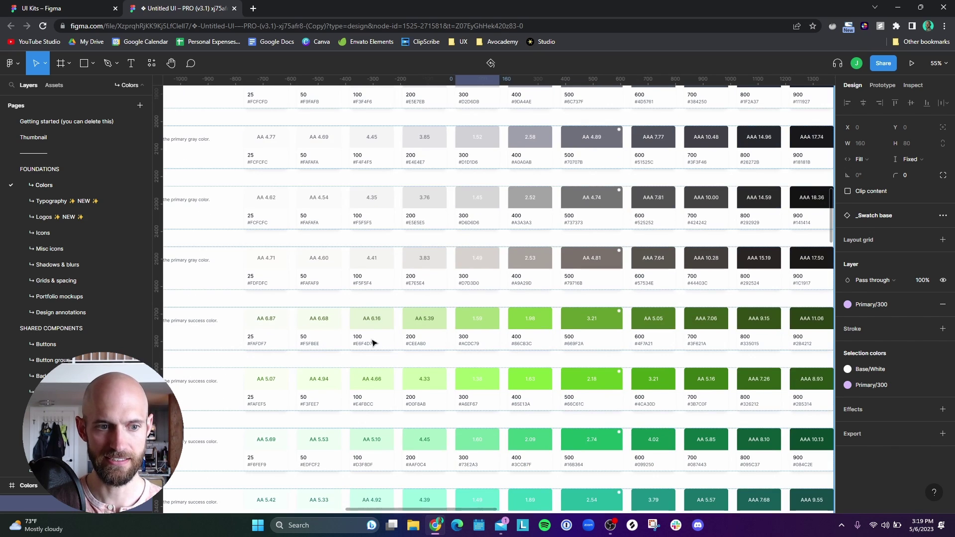
scroll(420, 277, down, 5)
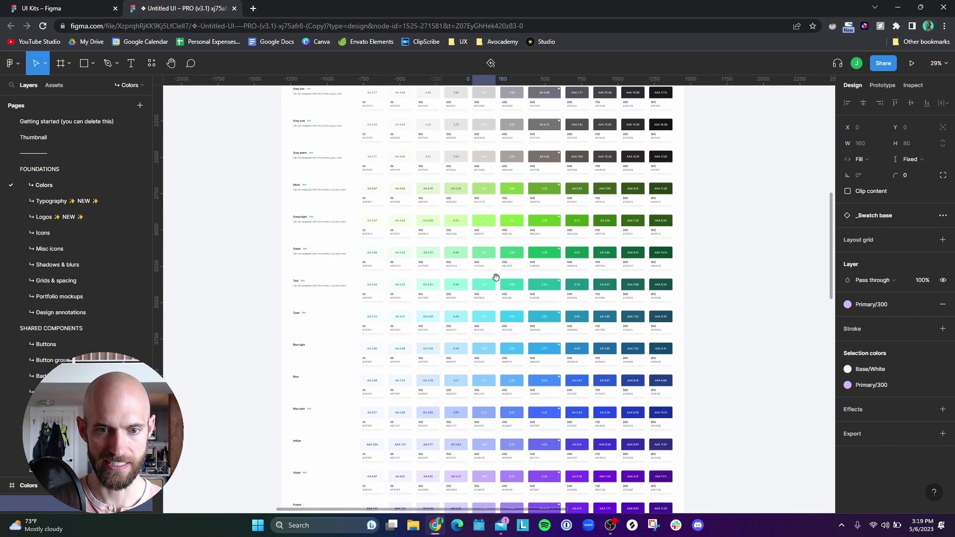
Undo the accidental shift of the color swatches and clear the canvas selection.
click(416, 277)
scroll(531, 412, up, 2)
scroll(531, 412, left, 3)
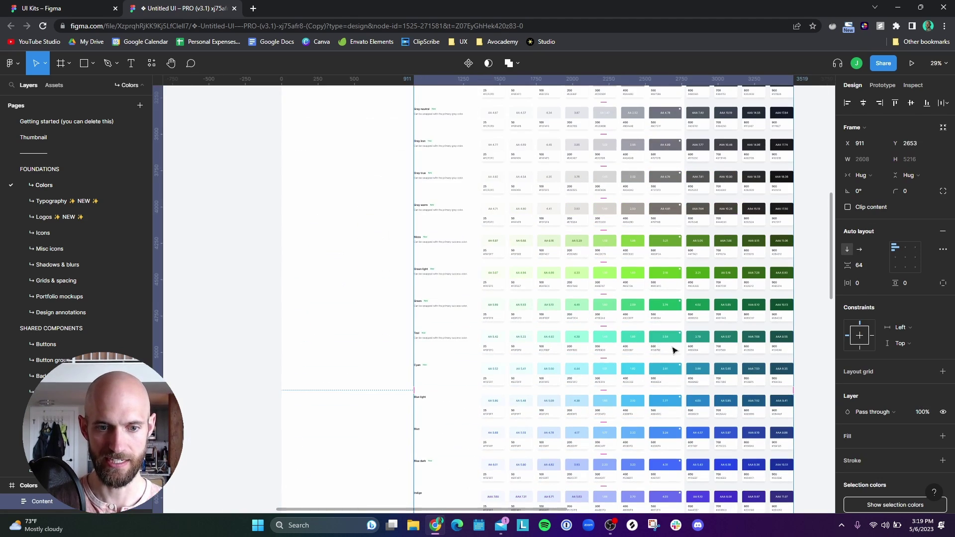
scroll(671, 346, right, 3)
scroll(671, 346, down, 1)
scroll(458, 320, down, 4)
scroll(354, 335, up, 5)
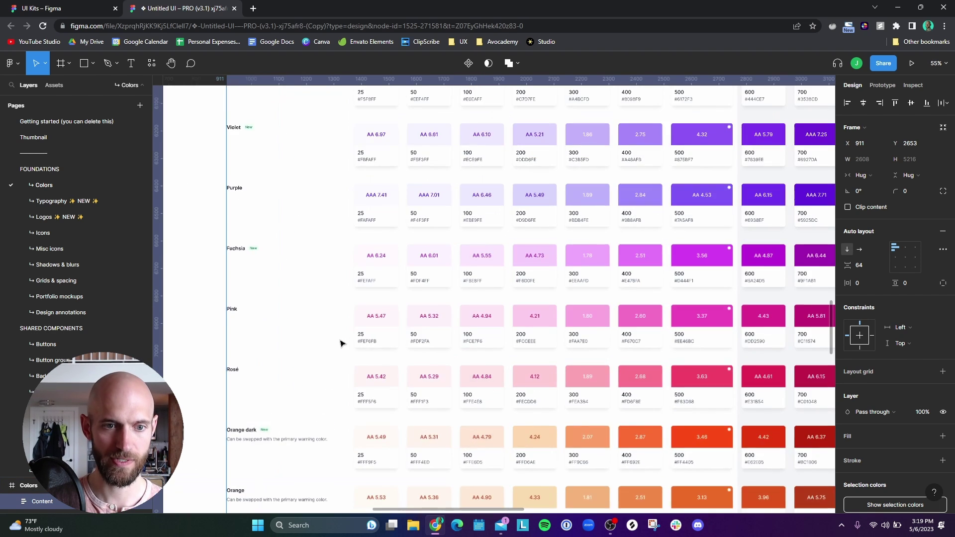
scroll(399, 173, up, 7)
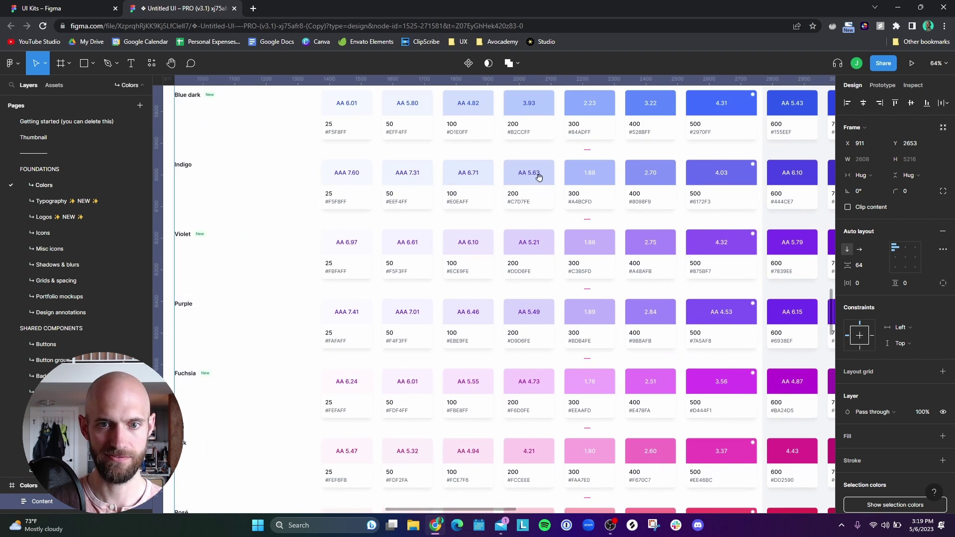
scroll(542, 278, right, 3)
scroll(685, 236, down, 6)
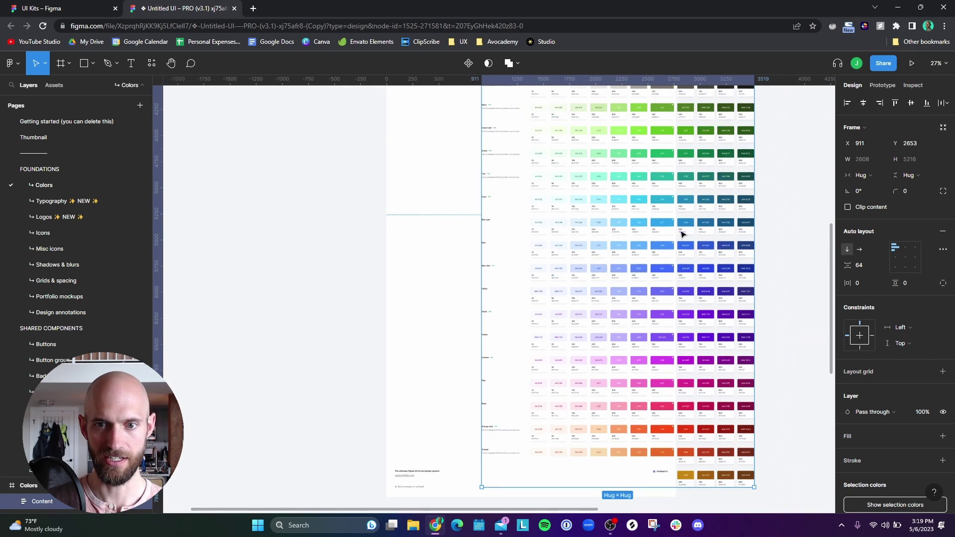
key(ctrl+z)
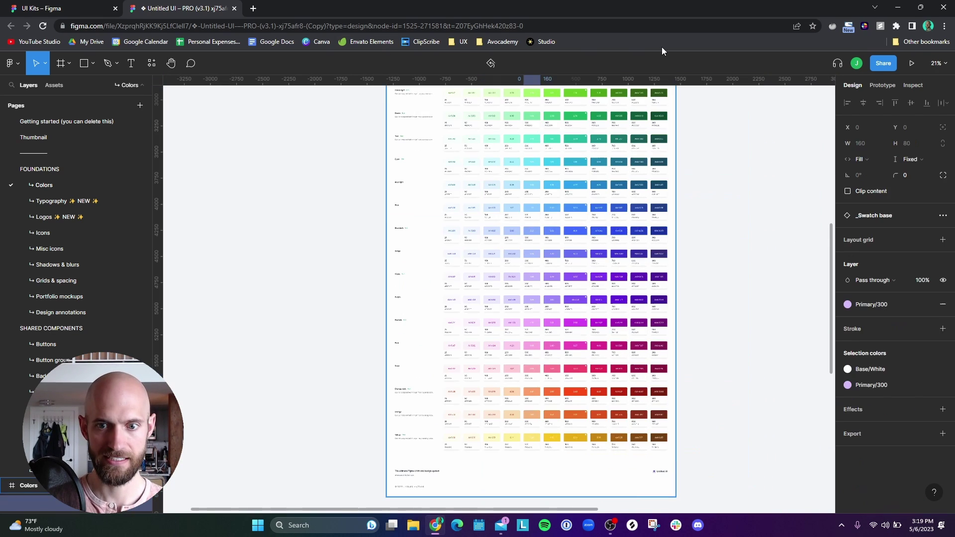
click(775, 173)
Zoom in and out around the Gradients frame on the Colors page.
scroll(565, 309, down, 5)
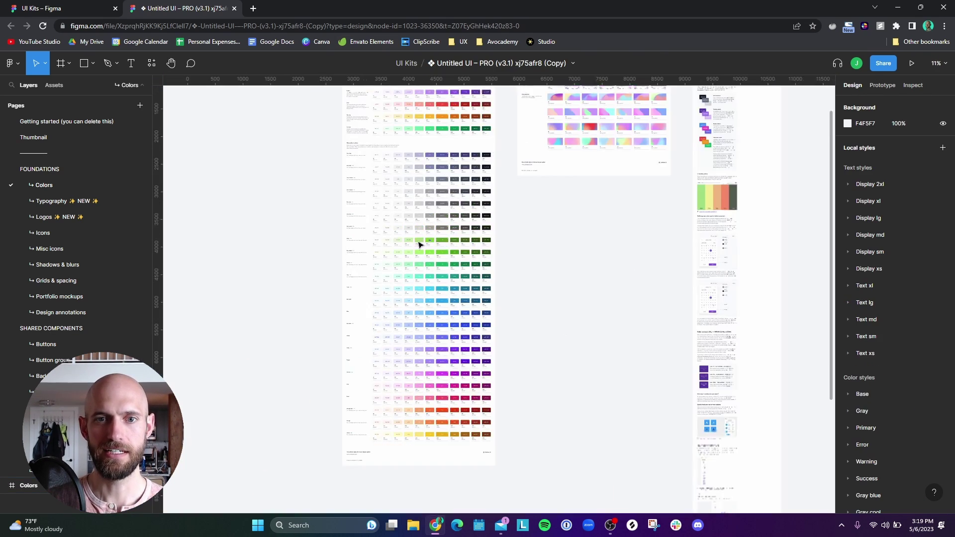
scroll(546, 312, up, 5)
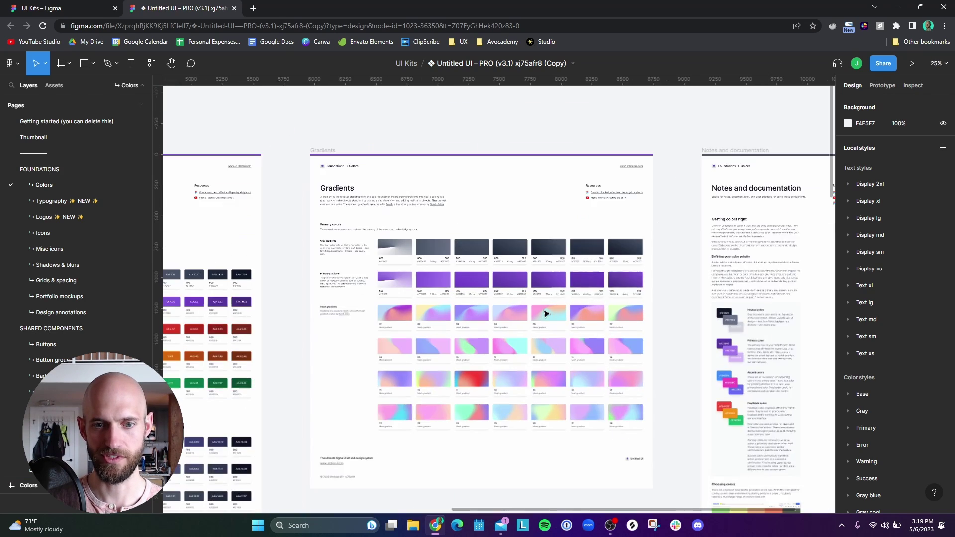
scroll(545, 312, up, 3)
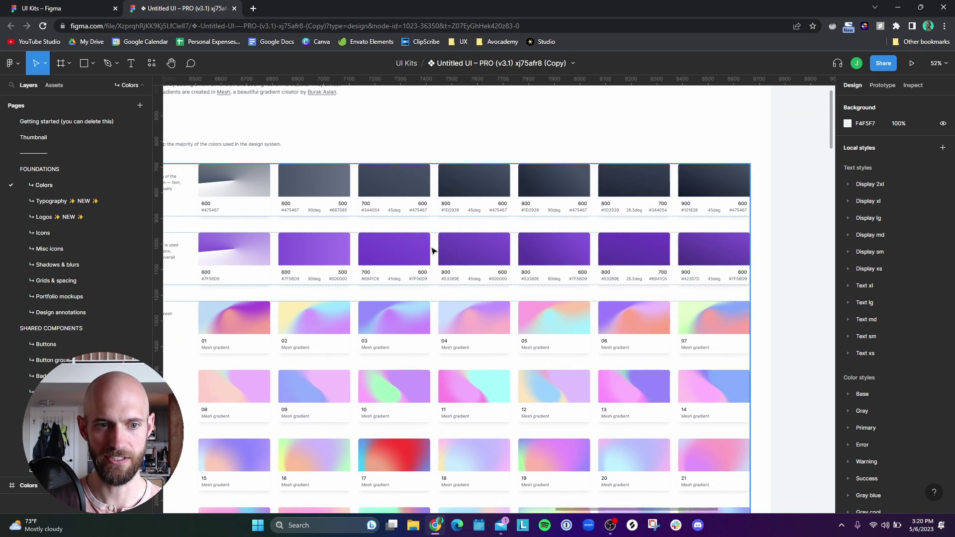
scroll(508, 287, down, 3)
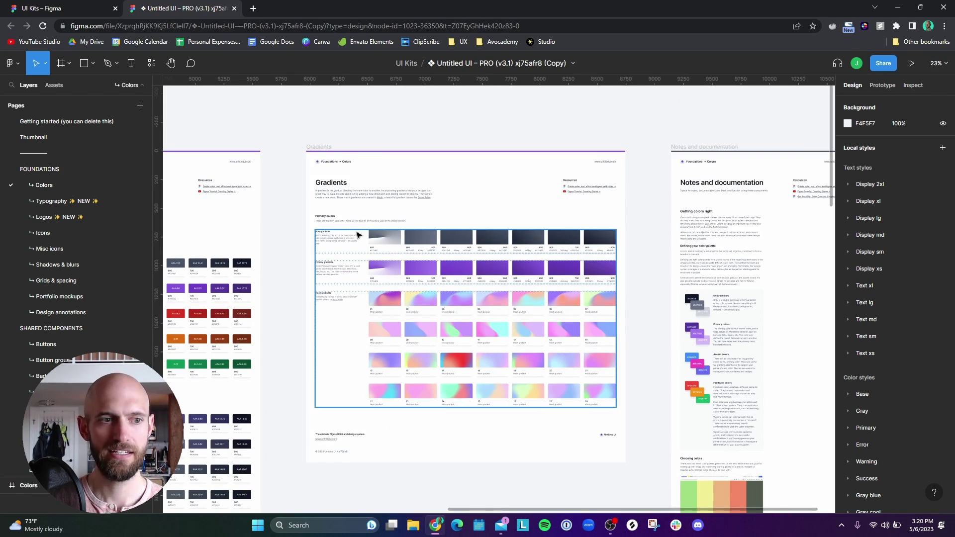
Bring the Notes and documentation frame into view and read down to Choosing colors.
drag(503, 215, 239, 200)
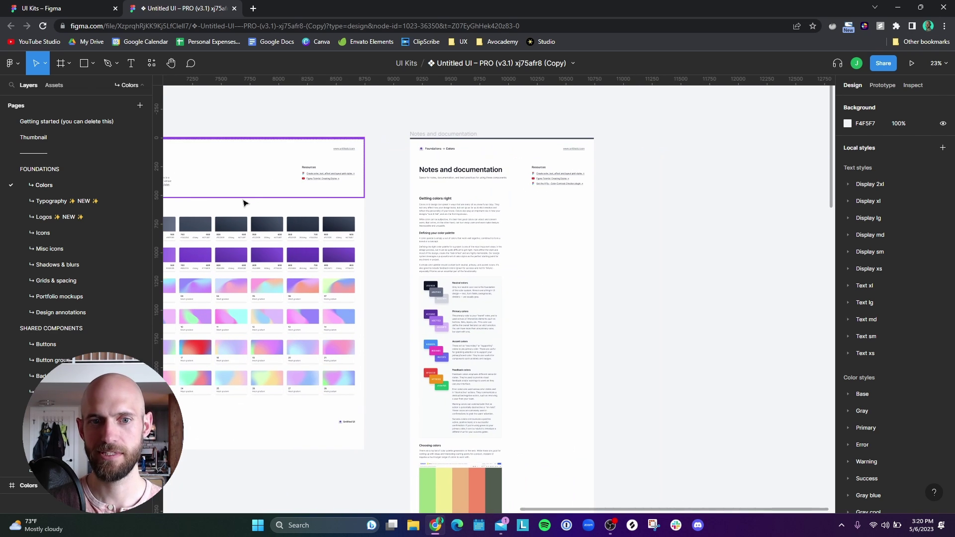
scroll(545, 239, up, 4)
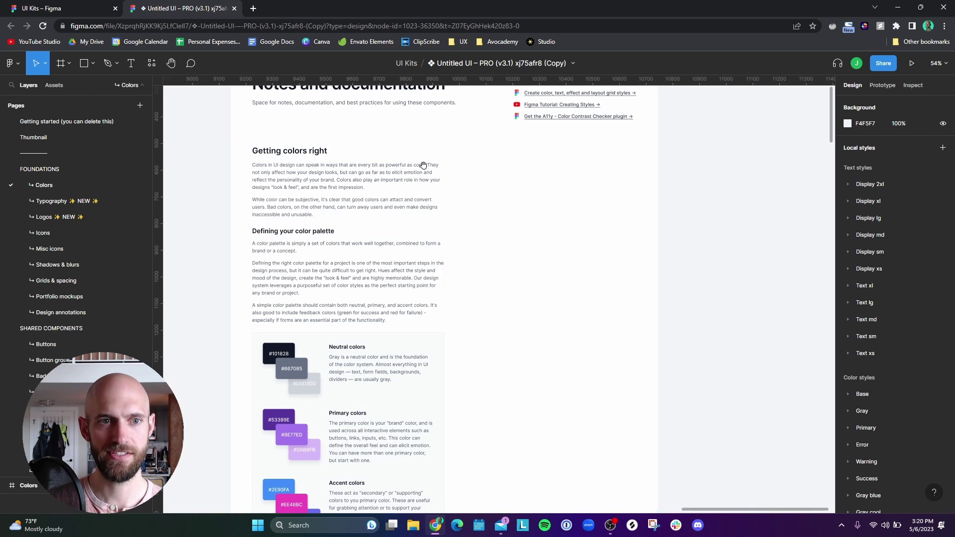
drag(427, 173, 476, 253)
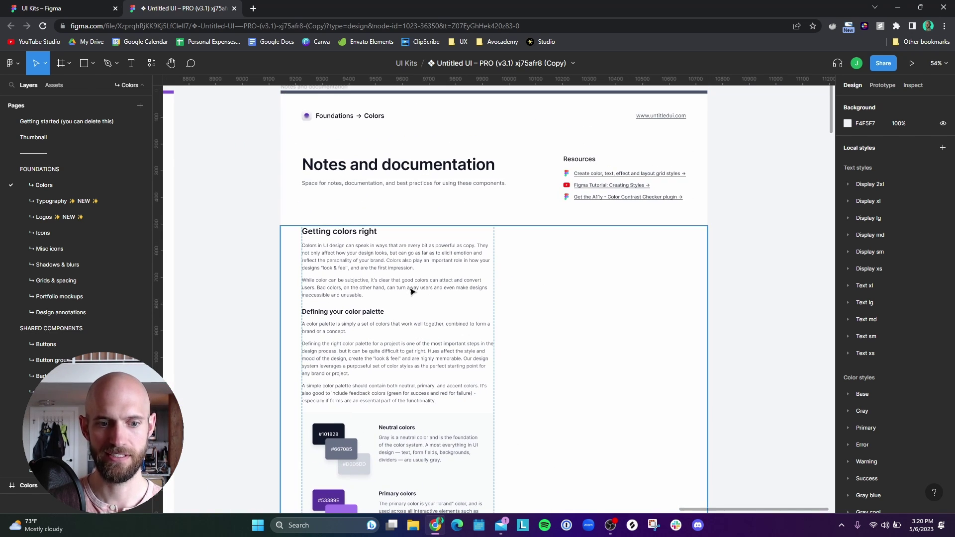
scroll(410, 291, down, 3)
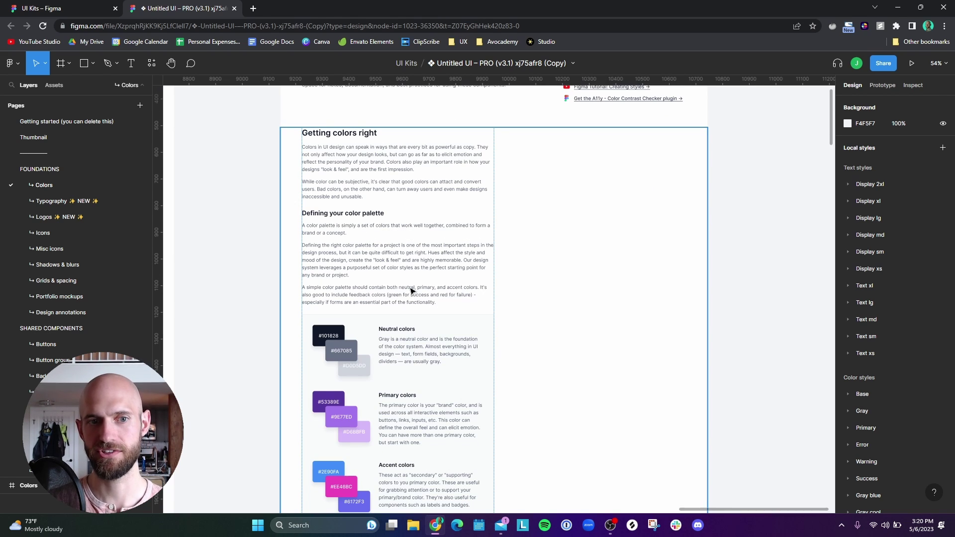
scroll(411, 291, down, 14)
scroll(411, 291, down, 6)
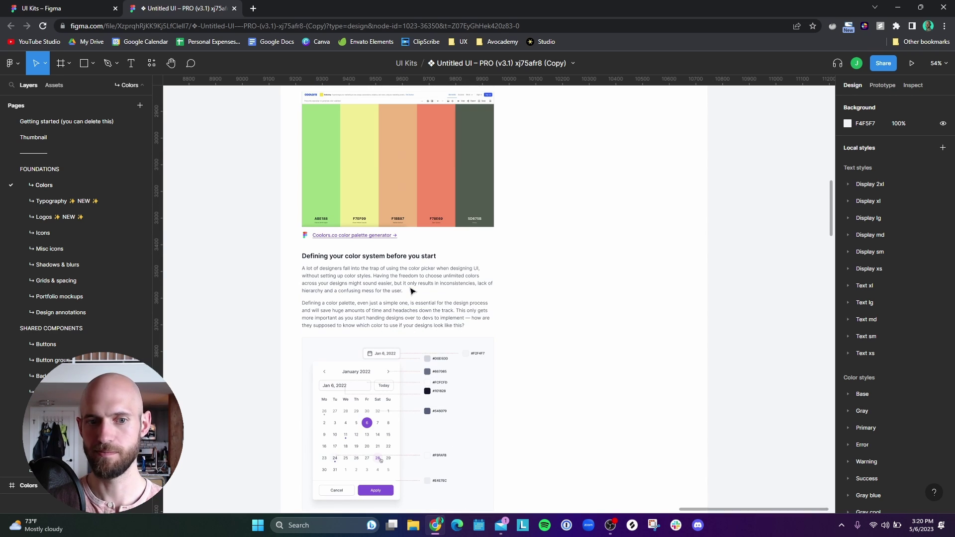
scroll(411, 291, up, 5)
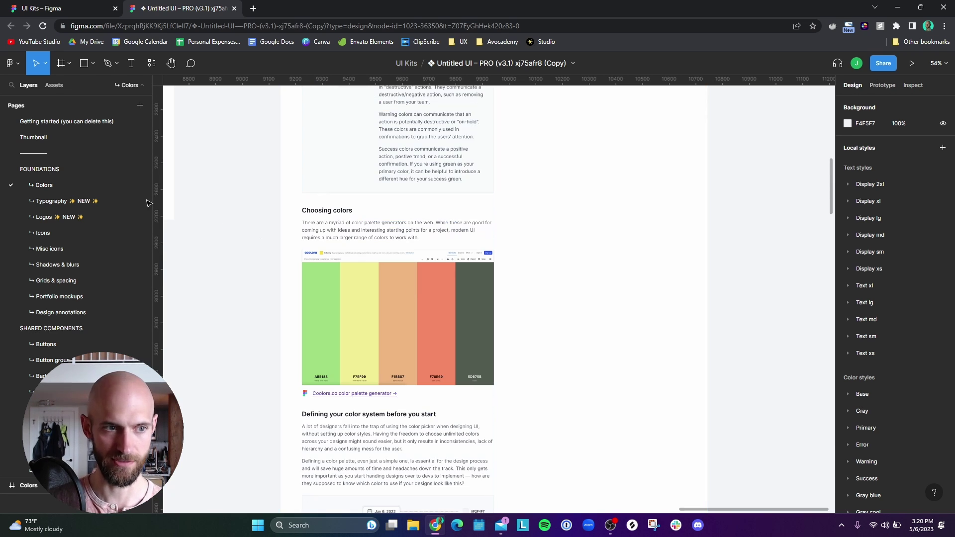
Open the Typography page and bring the Display xl and 2xl rows into view.
click(85, 201)
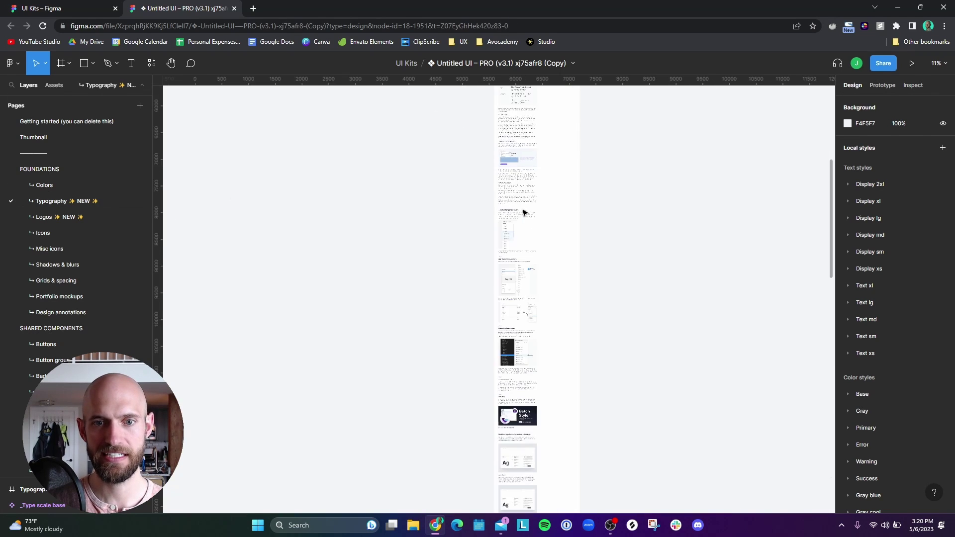
scroll(522, 210, up, 5)
scroll(319, 207, up, 15)
ctrl+scroll(305, 211, up, 3)
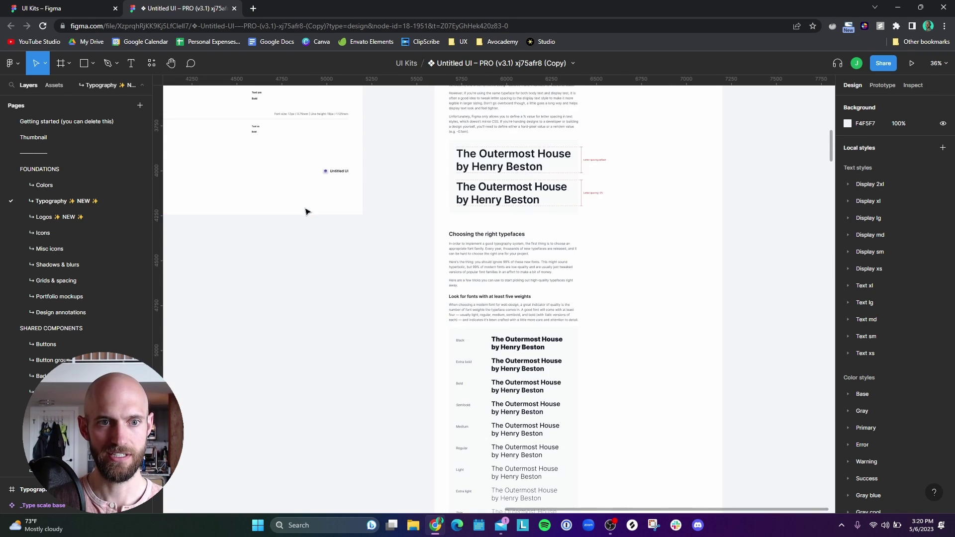
ctrl+scroll(294, 196, up, 8)
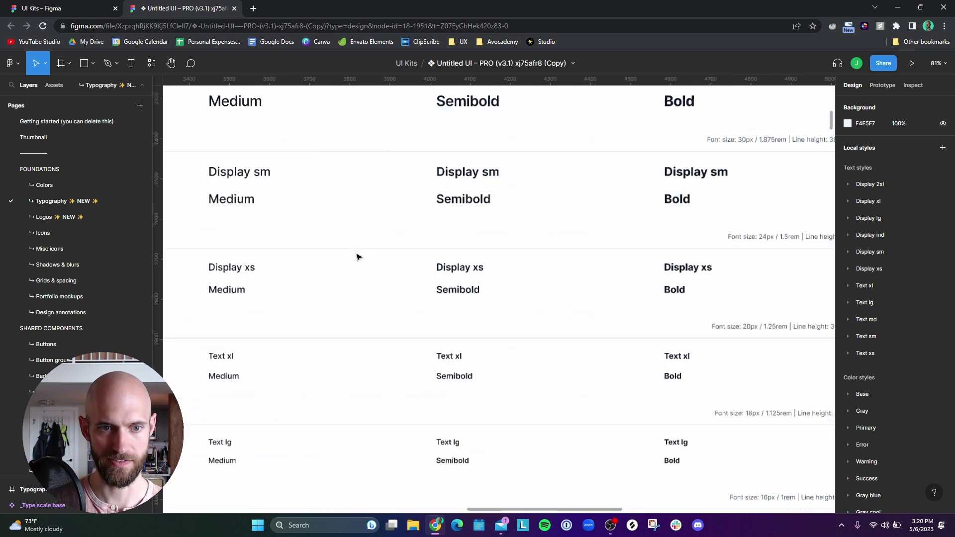
drag(391, 173, 535, 411)
Look around the rest of the type scale, then go to the Logos page.
scroll(567, 335, up, 2)
scroll(567, 335, left, 4)
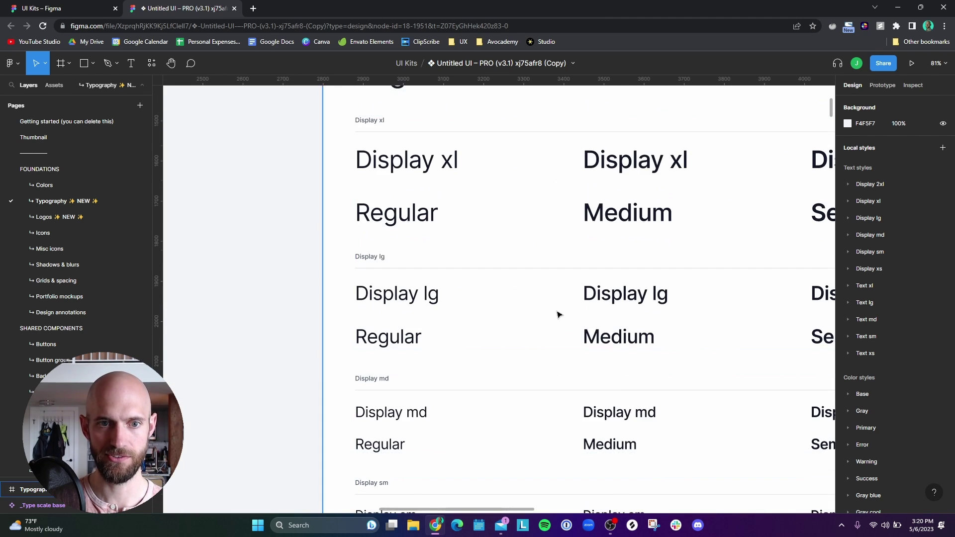
ctrl+scroll(632, 274, down, 5)
scroll(632, 274, right, 4)
scroll(632, 274, up, 1)
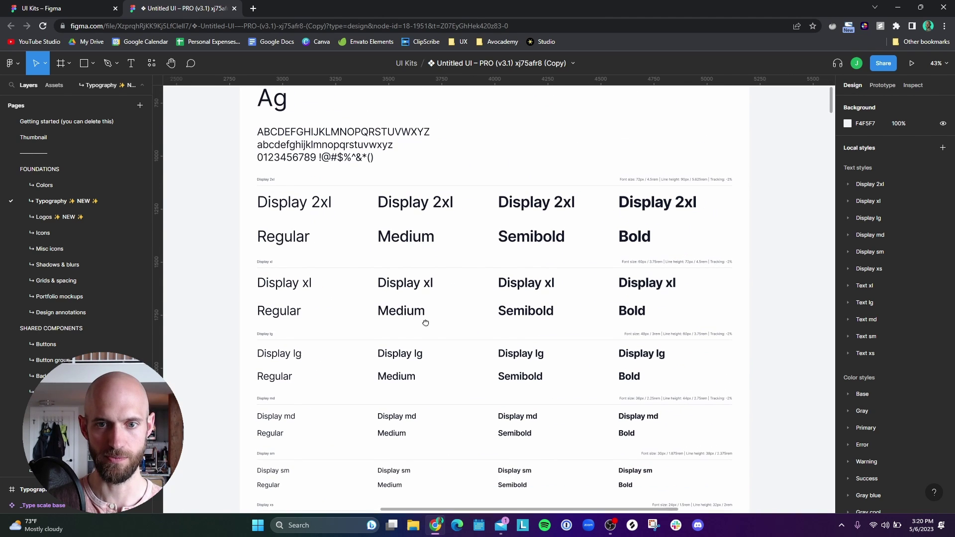
click(71, 218)
scroll(447, 184, down, 3)
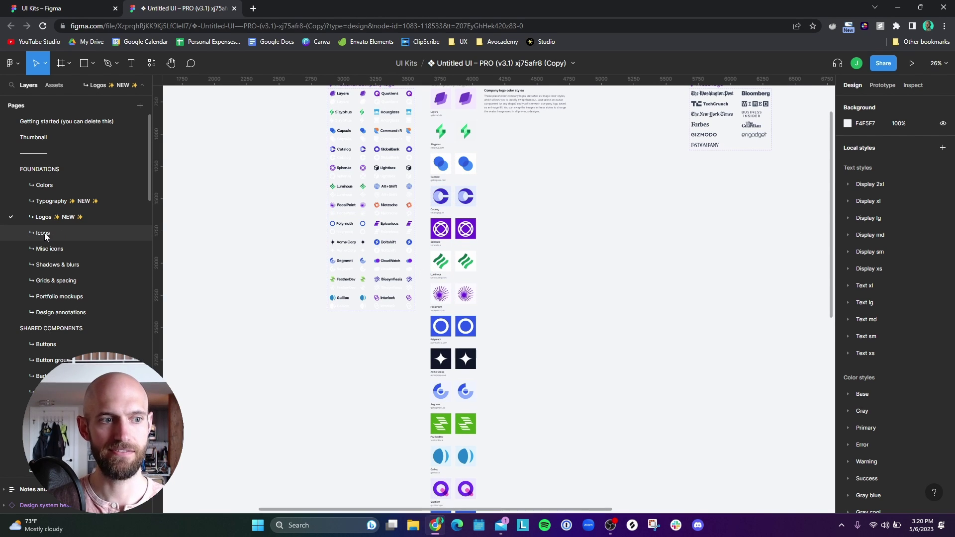
Open the Icons page and zoom around the General and Arrows icon sets.
click(67, 233)
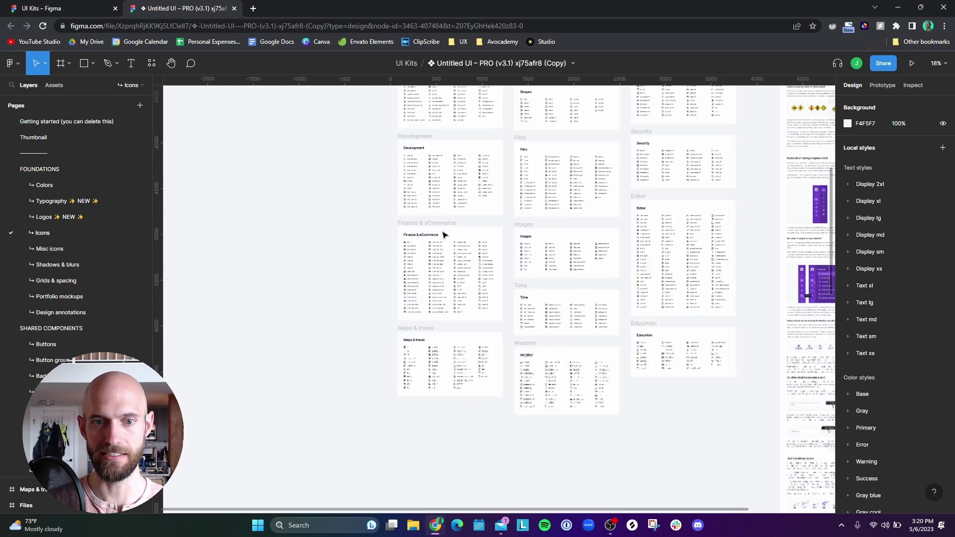
scroll(439, 253, up, 3)
scroll(447, 244, right, 5)
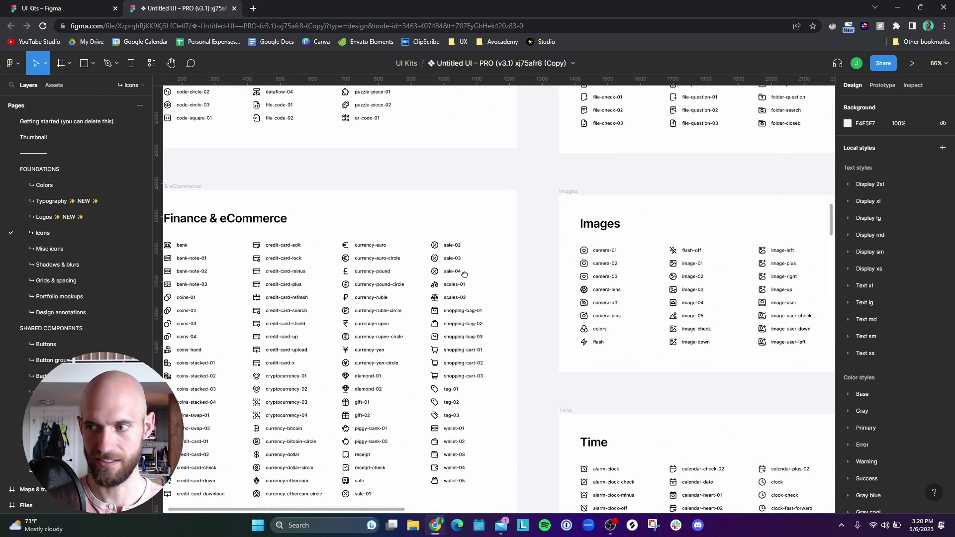
scroll(448, 244, right, 5)
scroll(542, 234, up, 2)
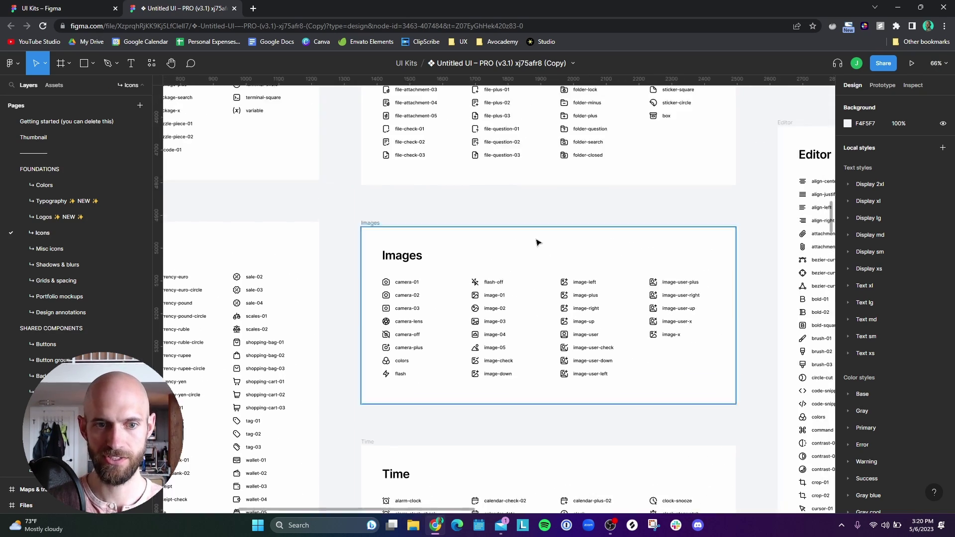
scroll(487, 154, up, 6)
scroll(522, 238, left, 5)
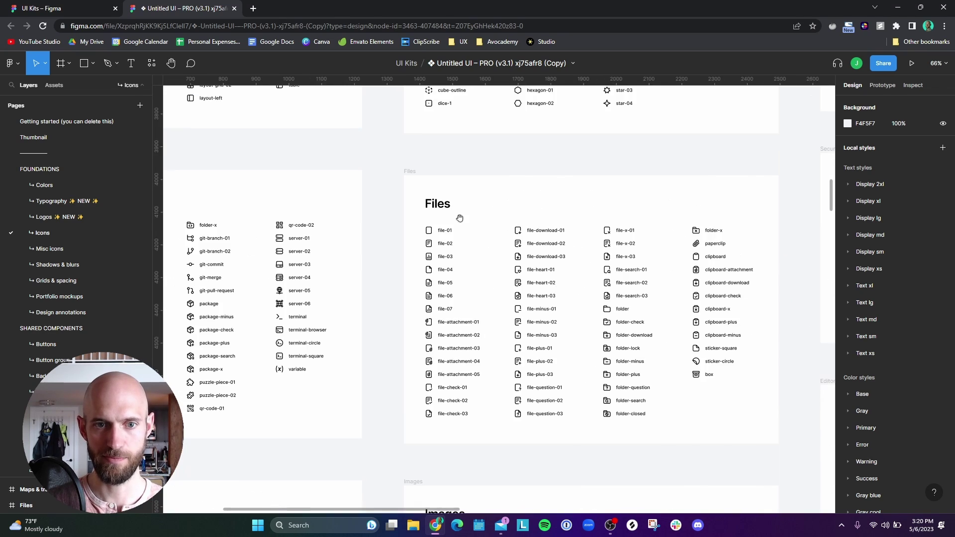
scroll(542, 219, up, 3)
scroll(545, 214, right, 5)
Pan across to the Media & devices icons and the other icon categories.
drag(547, 210, 411, 301)
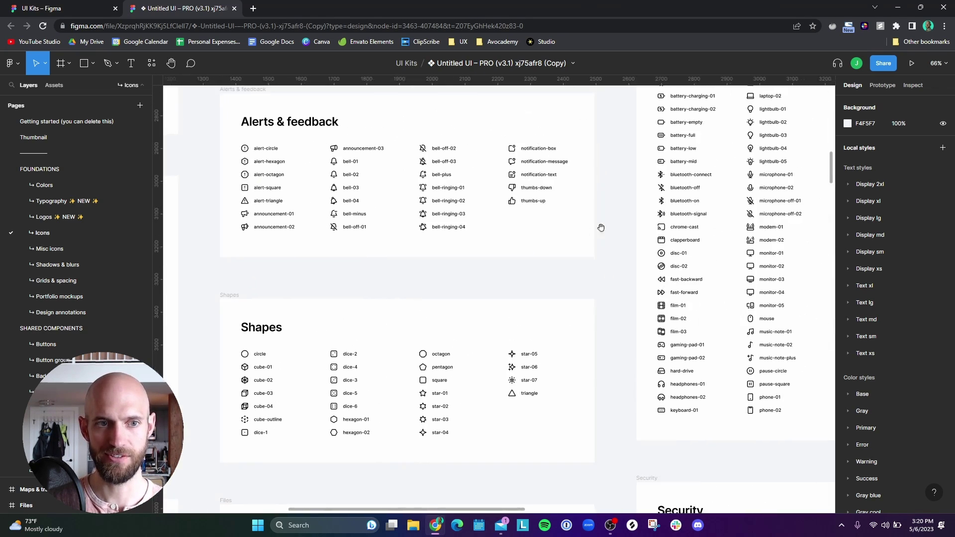
drag(609, 226, 424, 284)
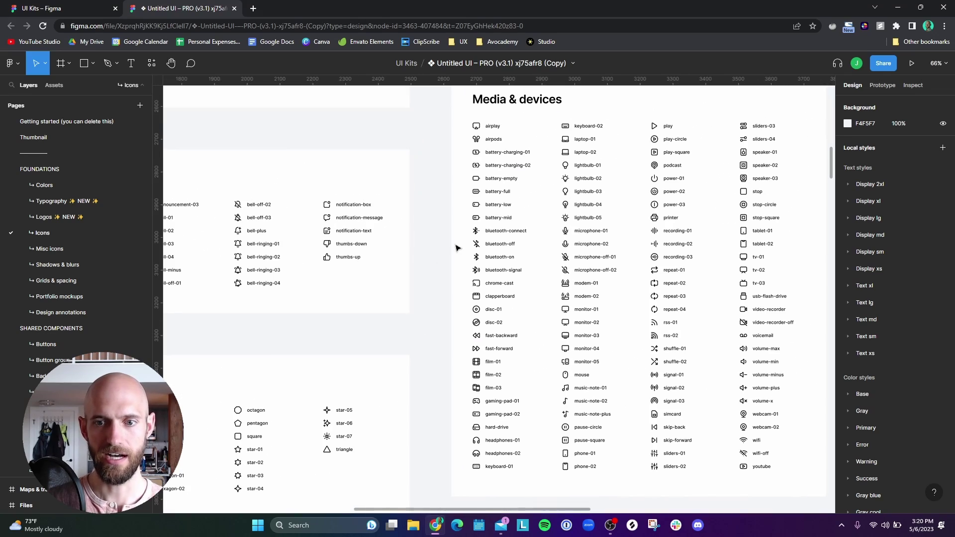
scroll(454, 249, down, 5)
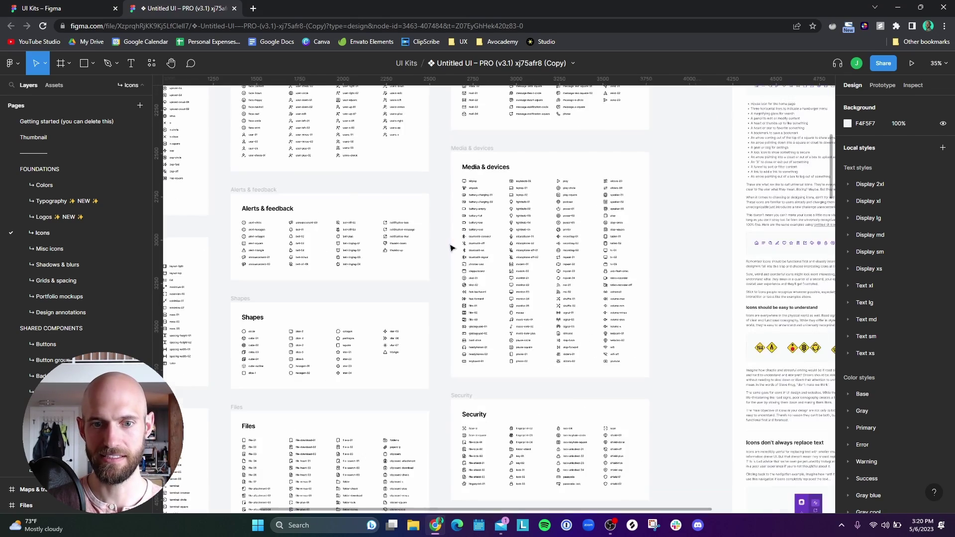
scroll(353, 171, up, 8)
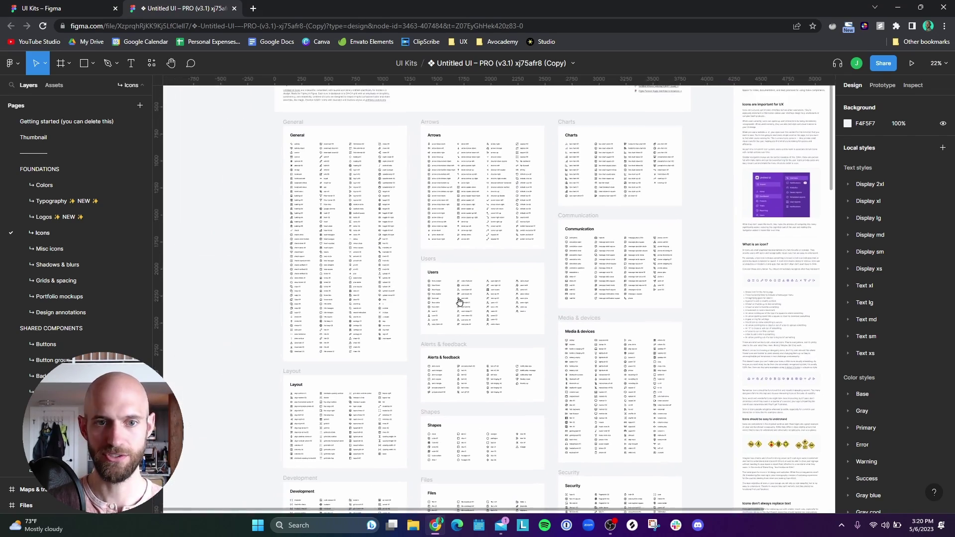
scroll(309, 218, left, 9)
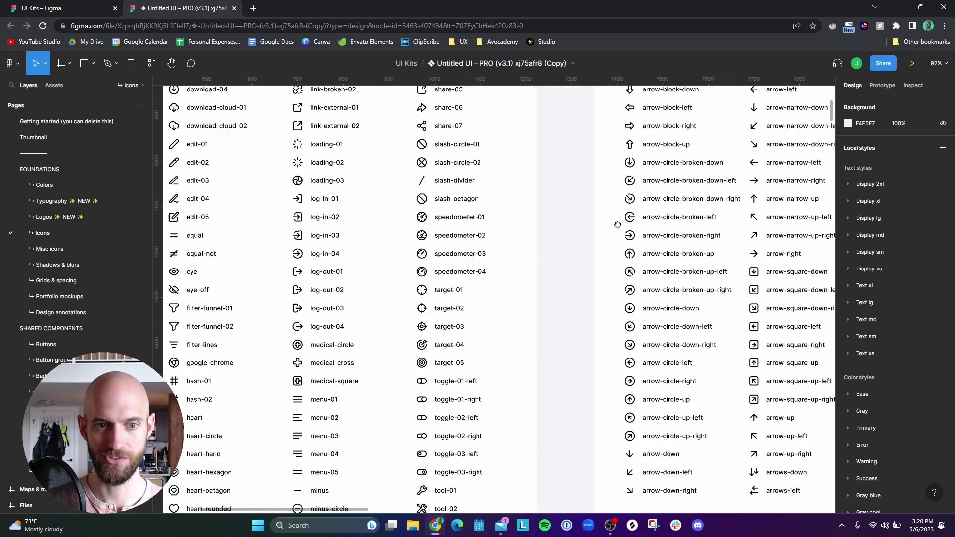
scroll(371, 228, down, 2)
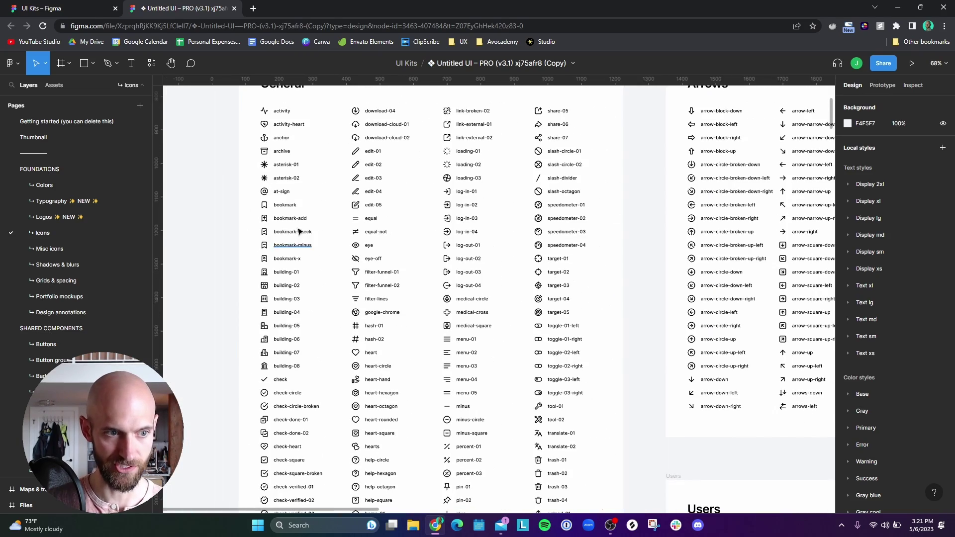
Go through Shadows & blurs to the Buttons page and review the Button CTA variant rows.
click(65, 267)
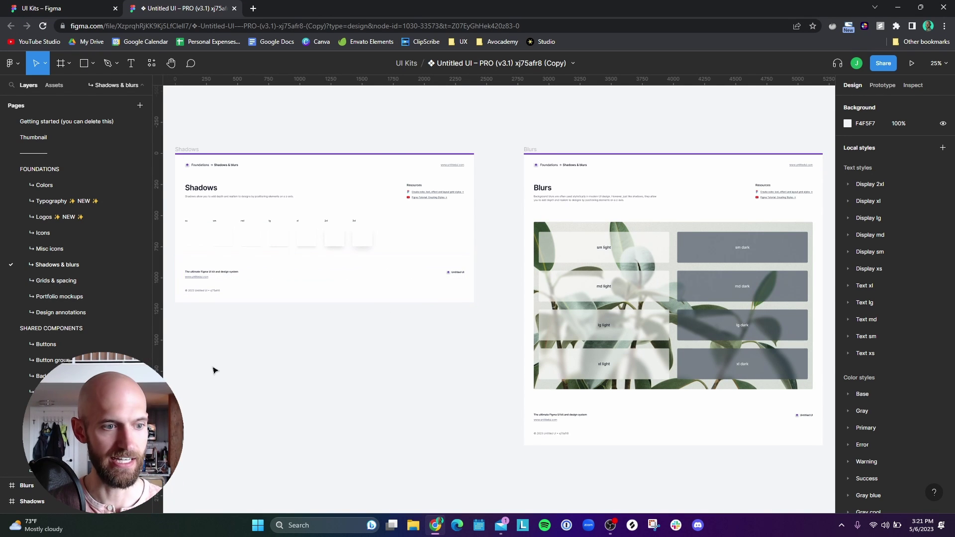
scroll(65, 298, down, 1)
click(61, 300)
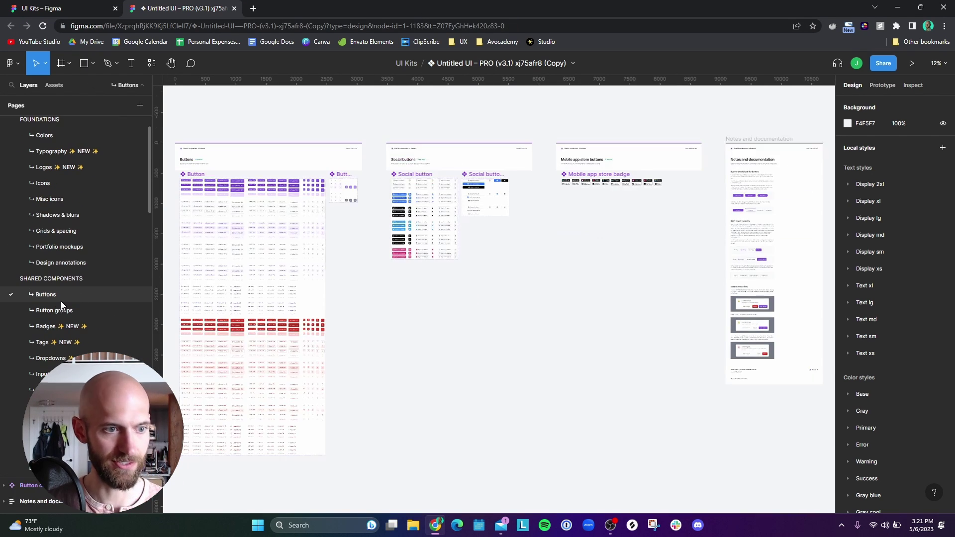
scroll(237, 214, up, 5)
scroll(491, 305, left, 5)
scroll(528, 258, up, 2)
scroll(523, 246, up, 2)
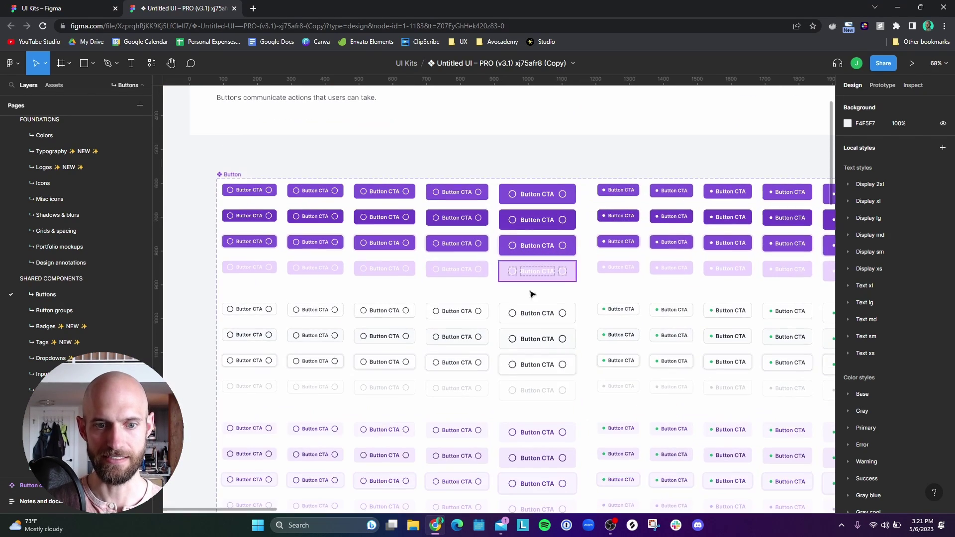
drag(511, 409, 422, 238)
scroll(413, 362, down, 5)
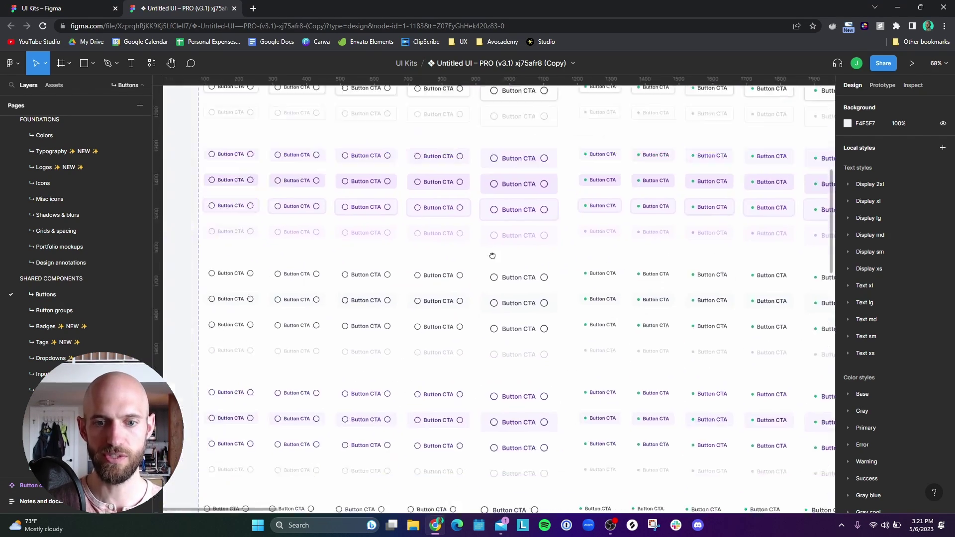
scroll(525, 342, down, 5)
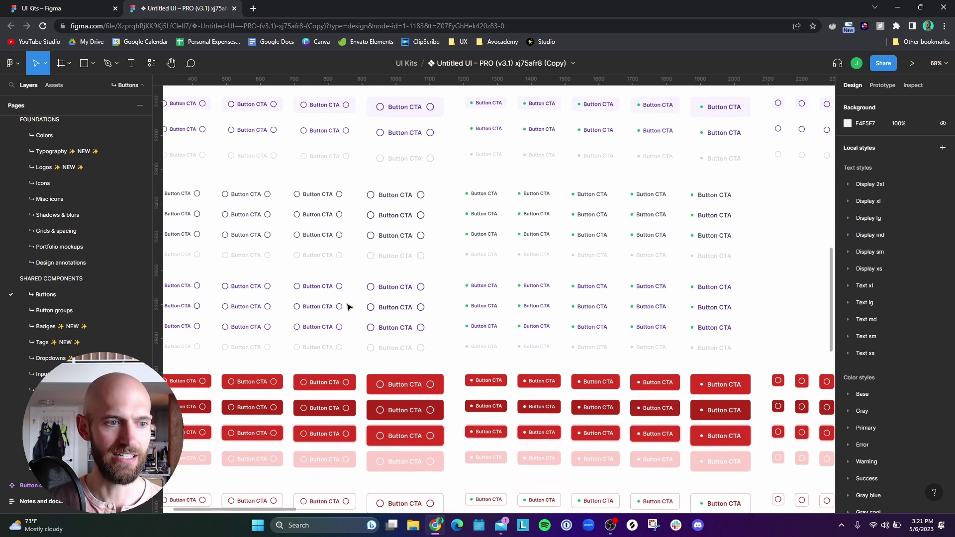
Open the Button groups page and bring its header frame into view.
click(82, 311)
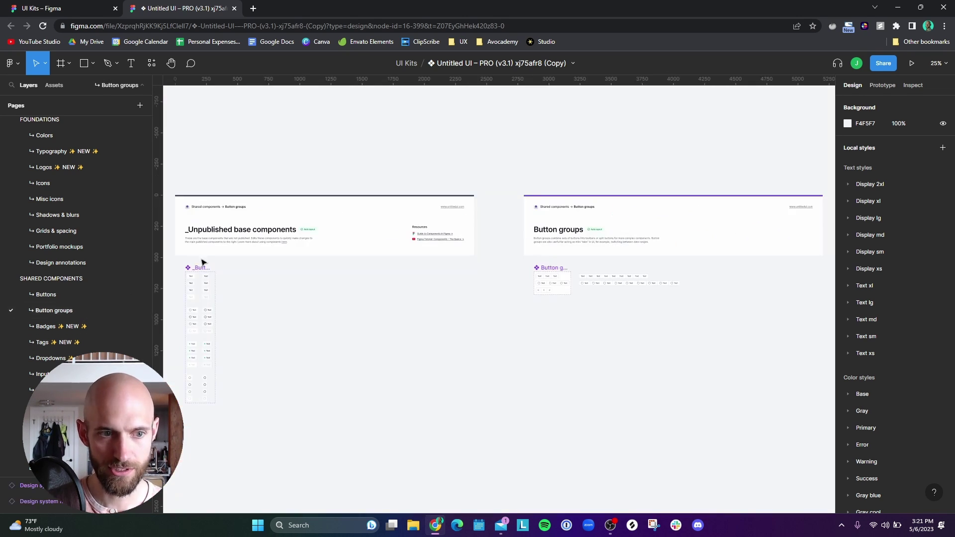
scroll(200, 298, up, 10)
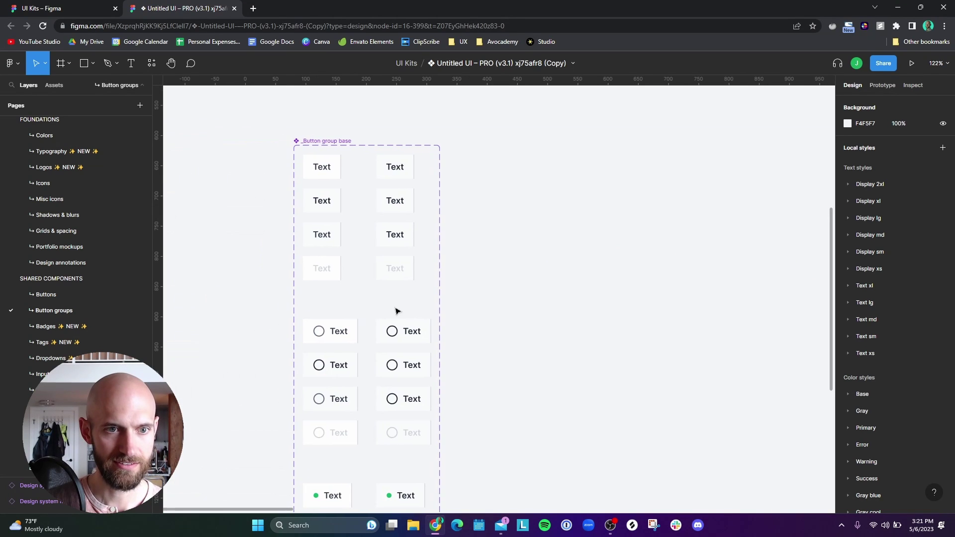
scroll(395, 311, down, 8)
drag(601, 287, 267, 333)
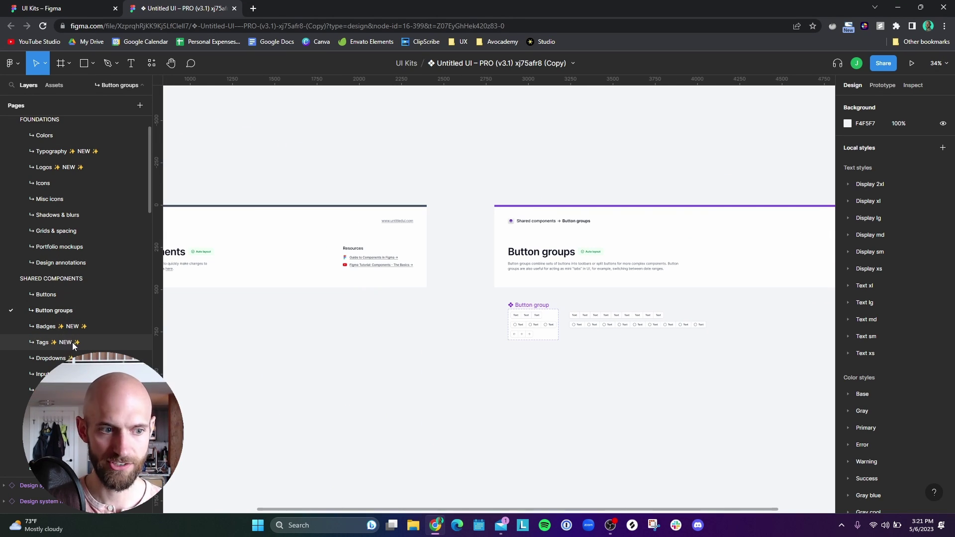
Open the Inputs page and view the Email, Phone number and Sale amount field variants.
click(42, 374)
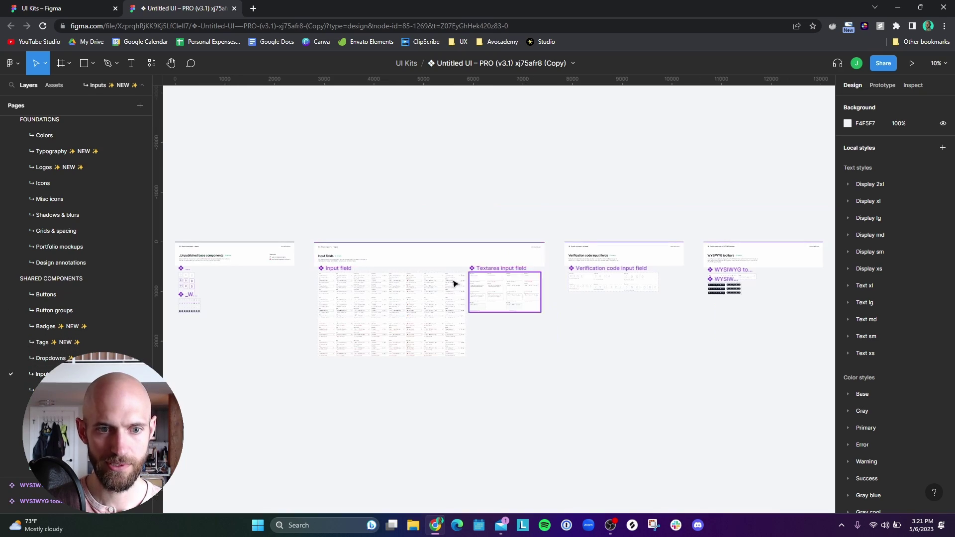
scroll(427, 284, up, 15)
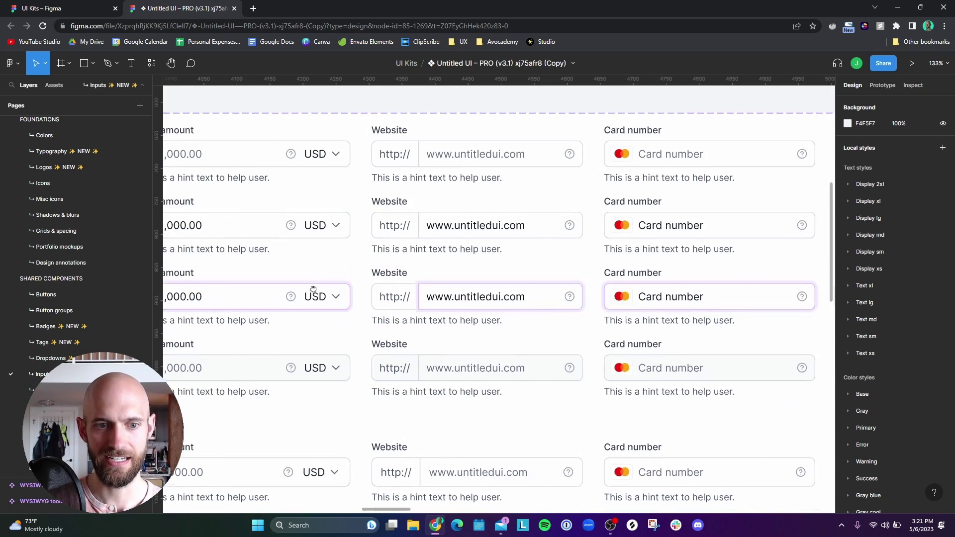
scroll(693, 270, down, 5)
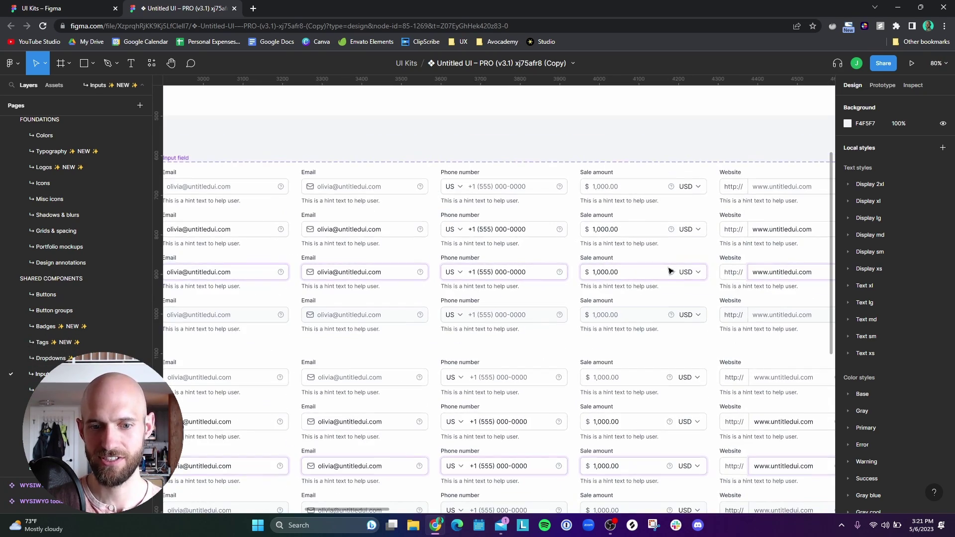
drag(360, 325, 493, 256)
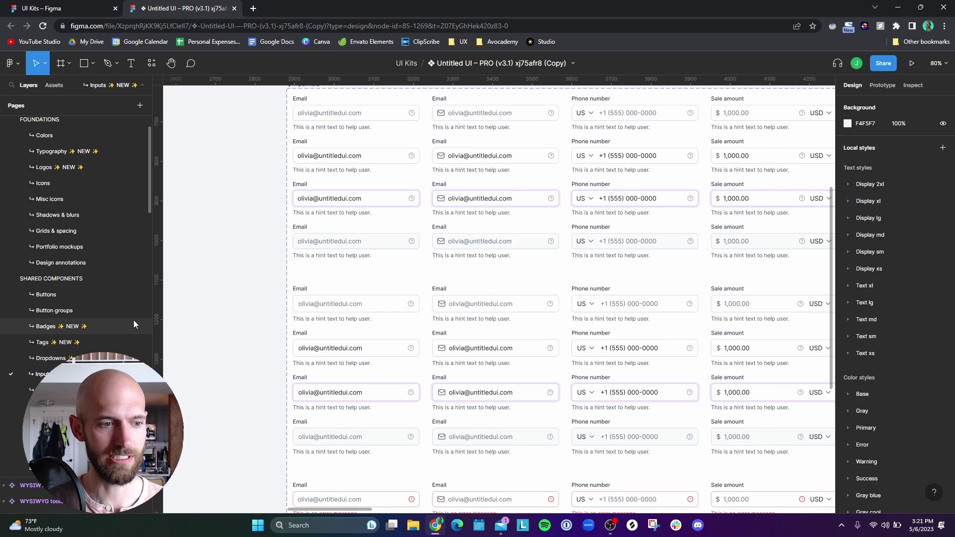
scroll(110, 285, down, 4)
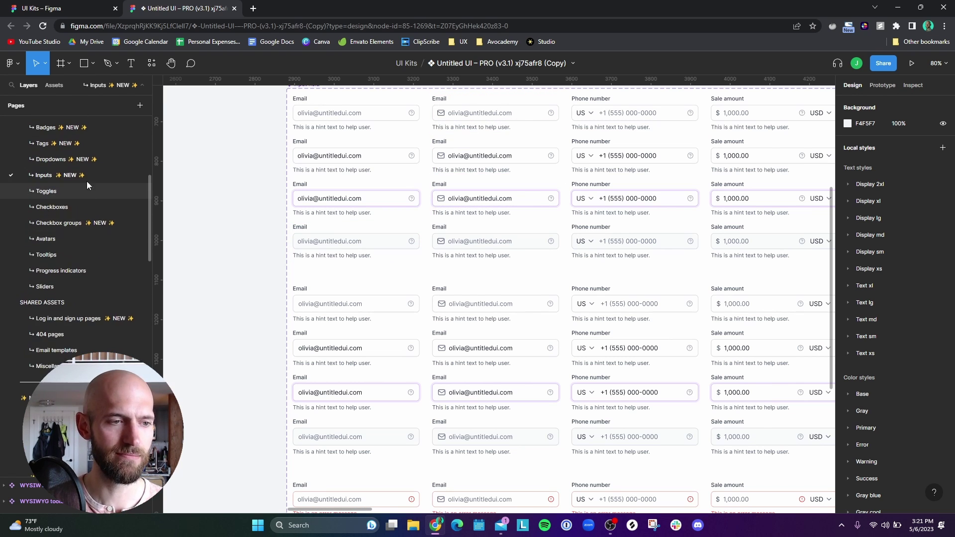
scroll(65, 263, down, 2)
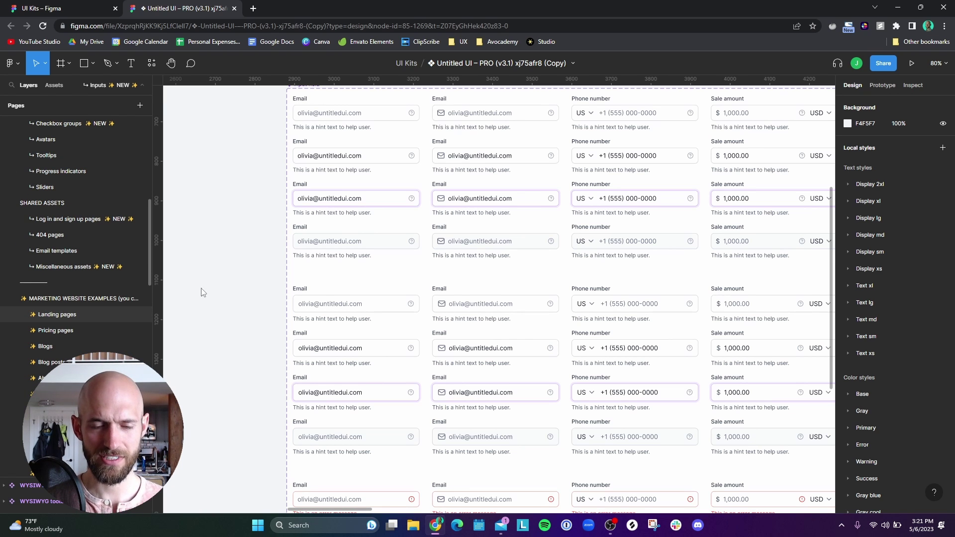
Open the Landing pages page and zoom into one landing page design.
click(69, 314)
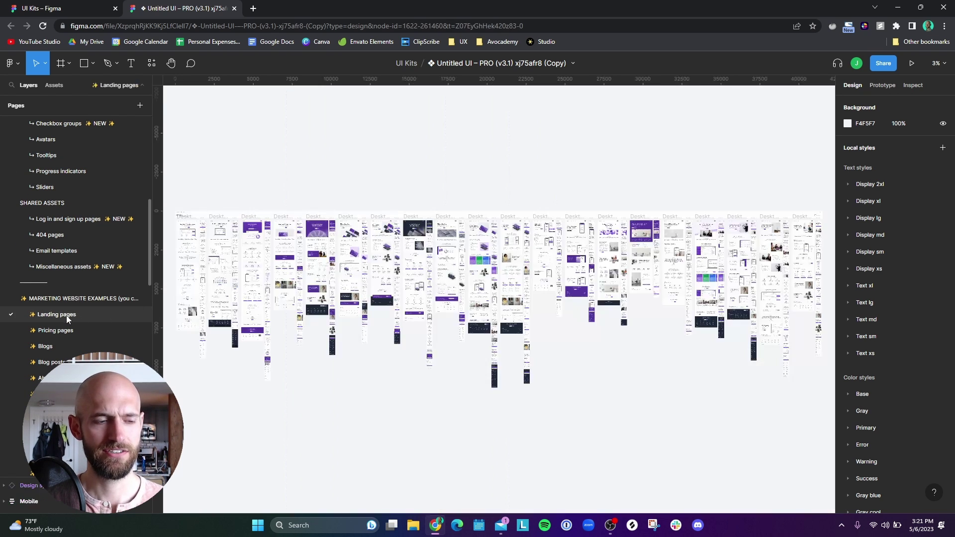
scroll(225, 226, up, 10)
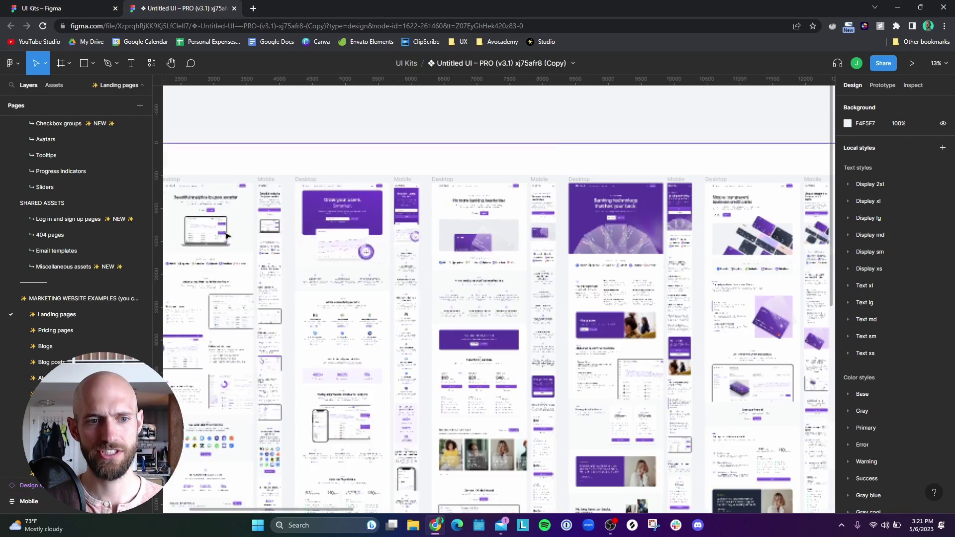
scroll(225, 226, left, 10)
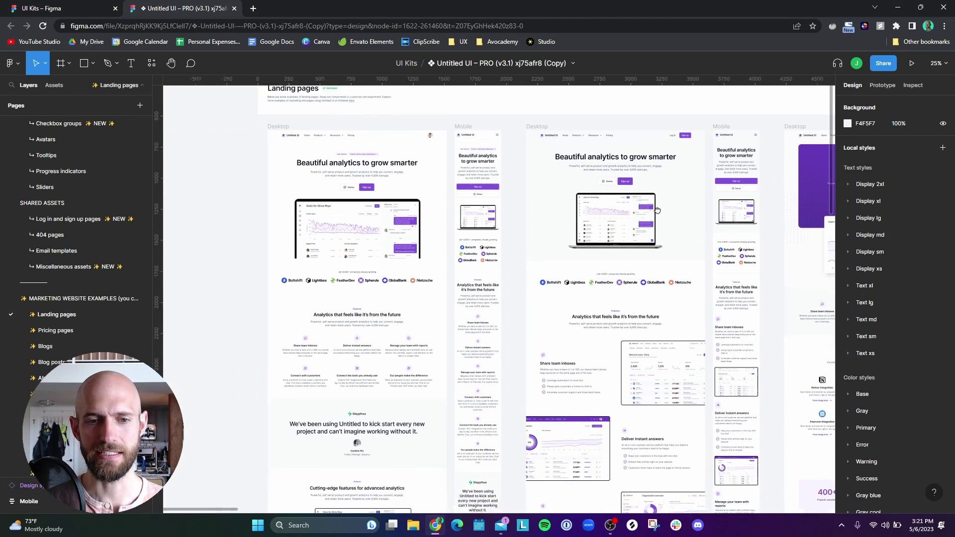
scroll(367, 249, up, 5)
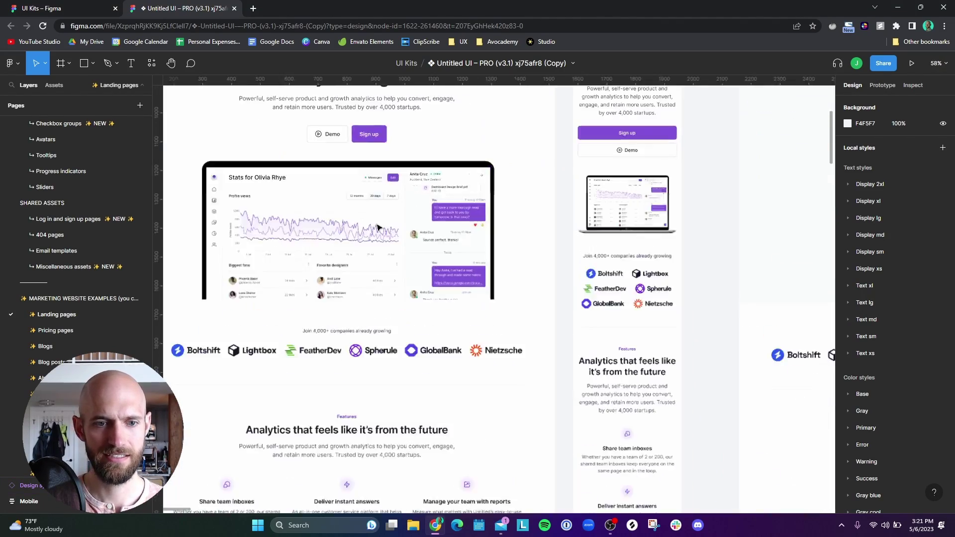
scroll(481, 333, up, 3)
scroll(481, 333, down, 5)
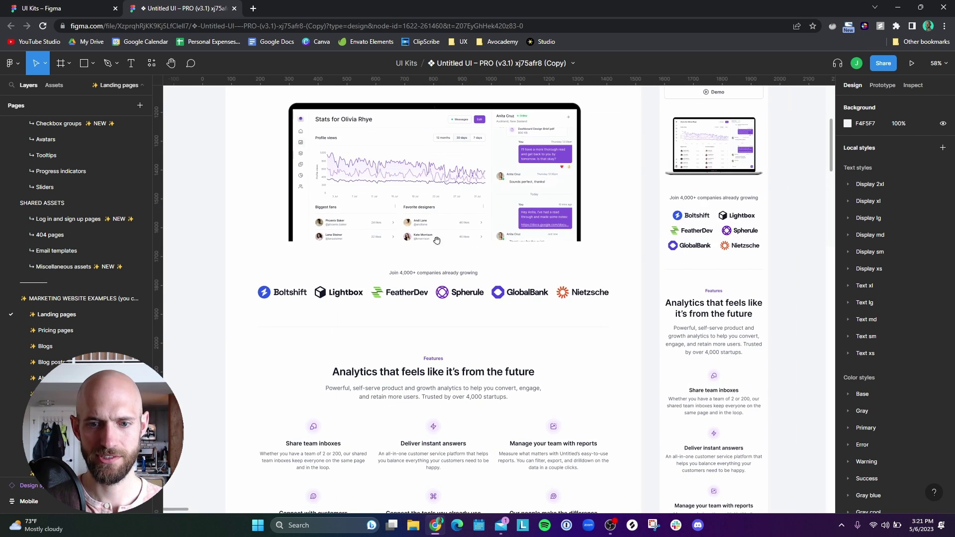
Select the Features section and drill into its heading, features grid and feature rows.
click(441, 315)
double_click(441, 316)
click(441, 368)
double_click(369, 397)
click(374, 441)
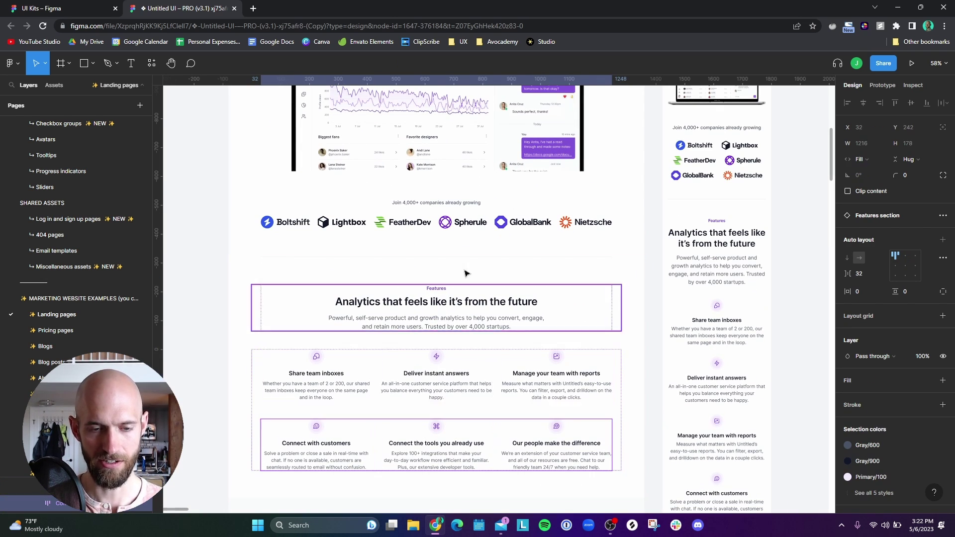
scroll(465, 261, down, 5)
scroll(468, 261, down, 15)
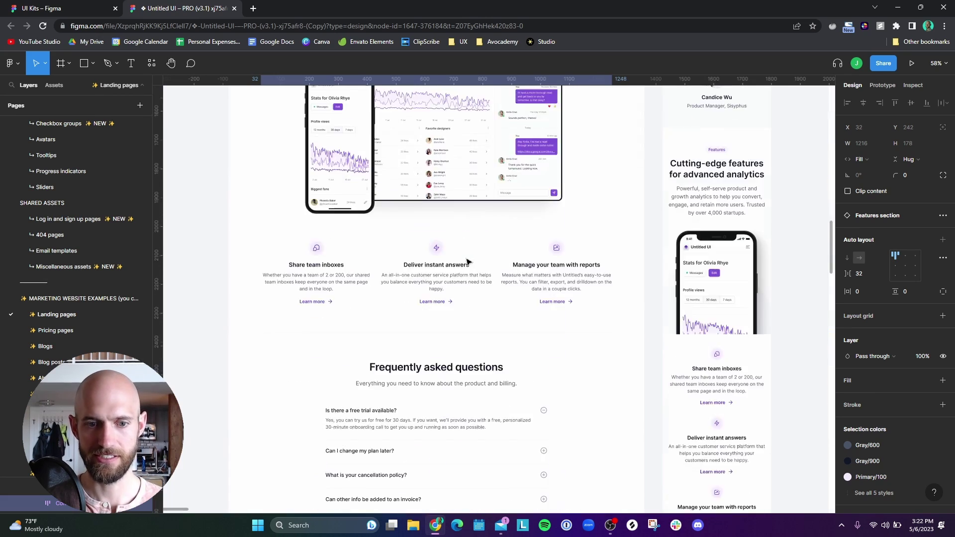
scroll(468, 261, down, 8)
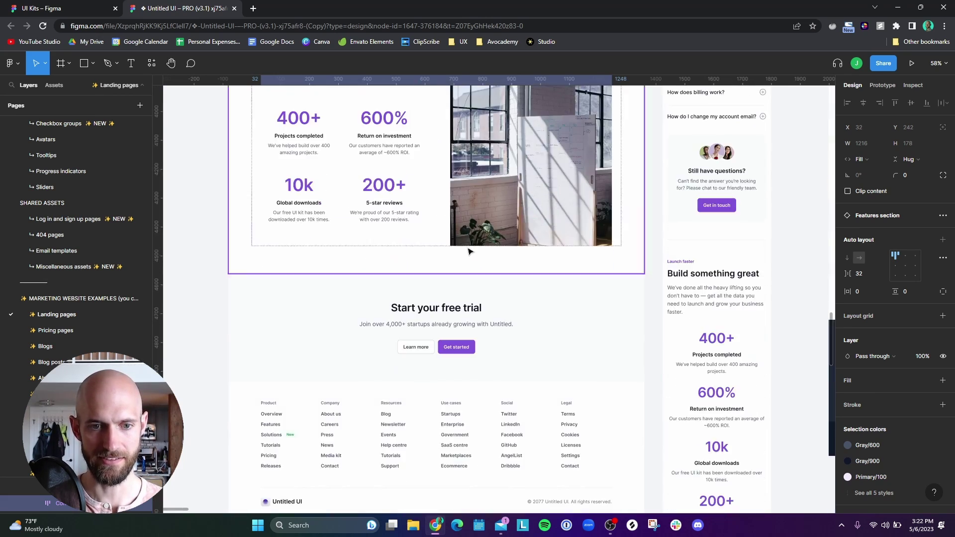
ctrl+scroll(620, 185, down, 6)
Pan along the row to the remaining desktop and mobile landing page designs.
scroll(620, 185, up, 5)
scroll(620, 185, right, 5)
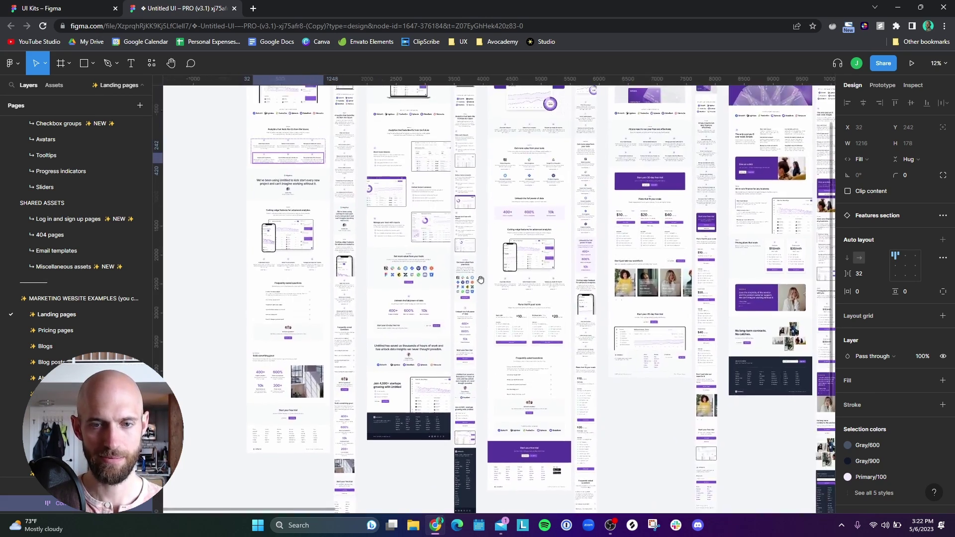
scroll(403, 201, up, 3)
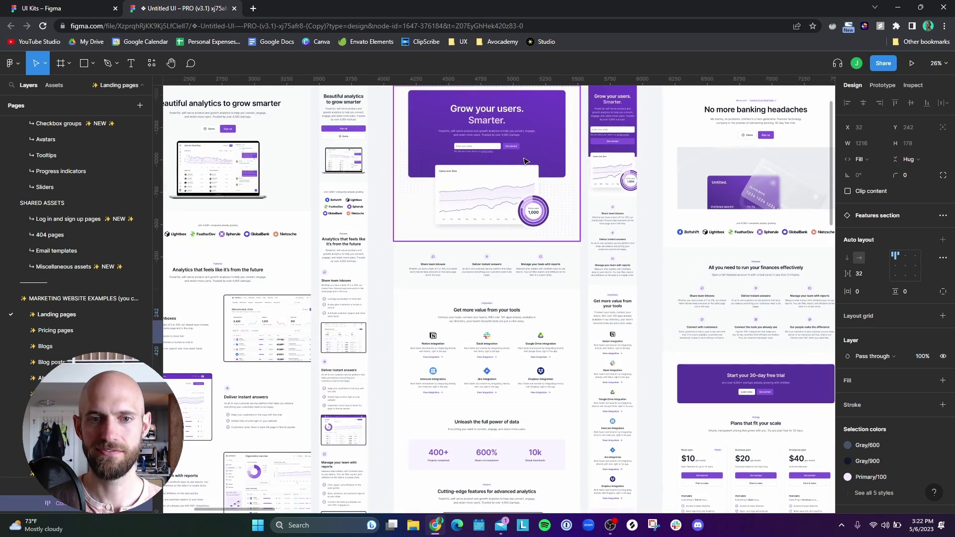
drag(522, 157, 439, 219)
scroll(440, 260, down, 5)
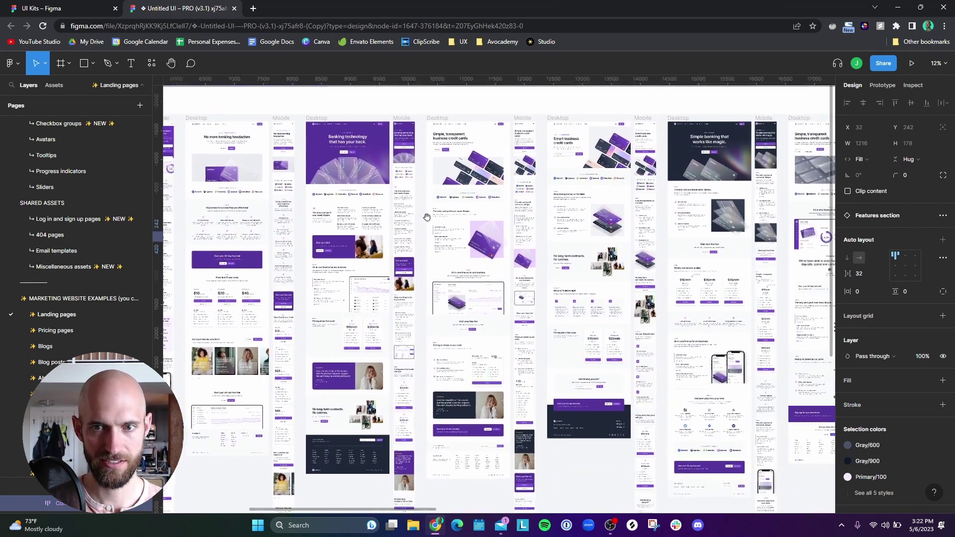
scroll(619, 215, right, 10)
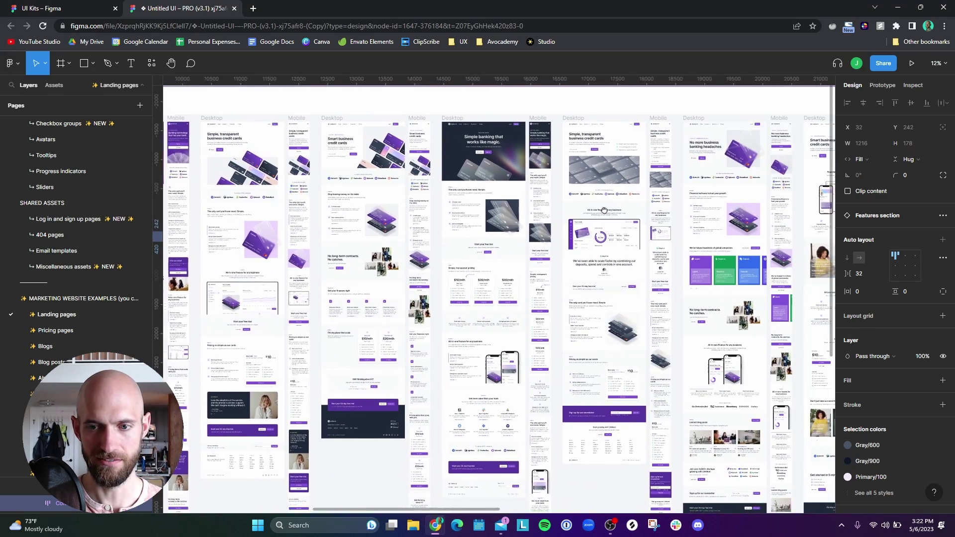
scroll(619, 212, right, 5)
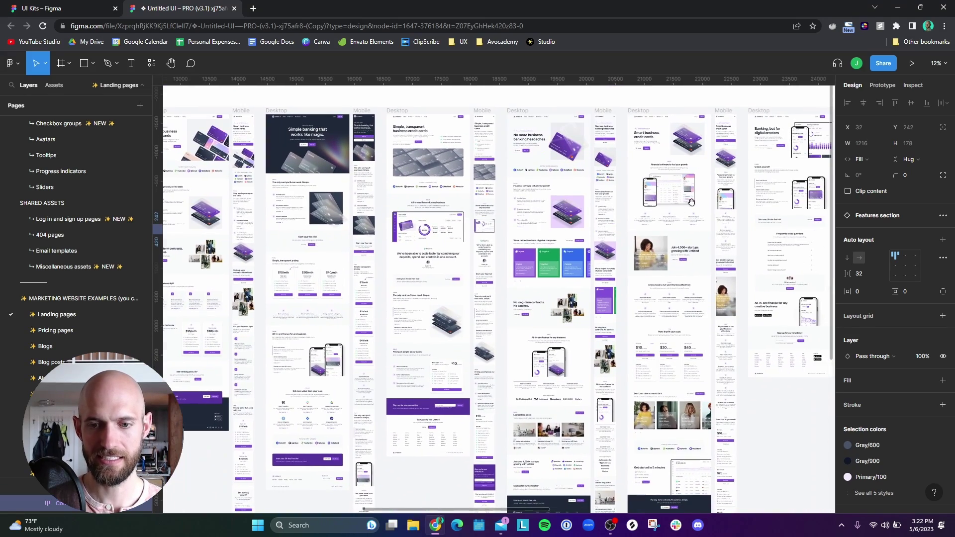
scroll(692, 202, right, 10)
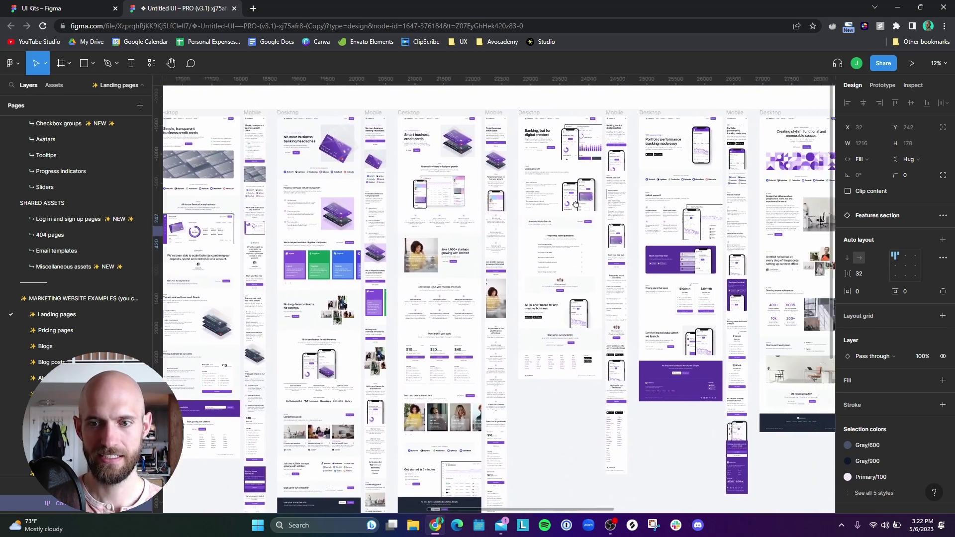
scroll(572, 204, right, 10)
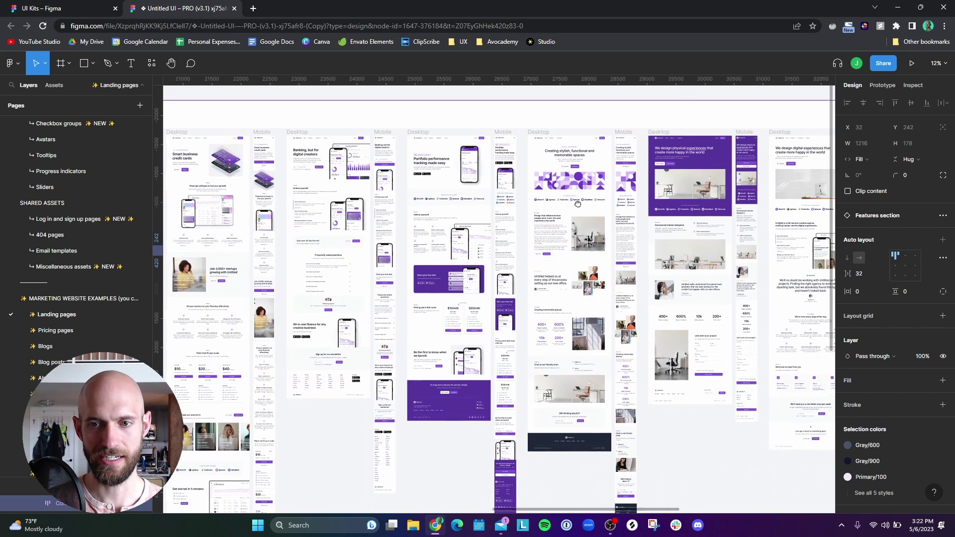
drag(720, 198, 539, 185)
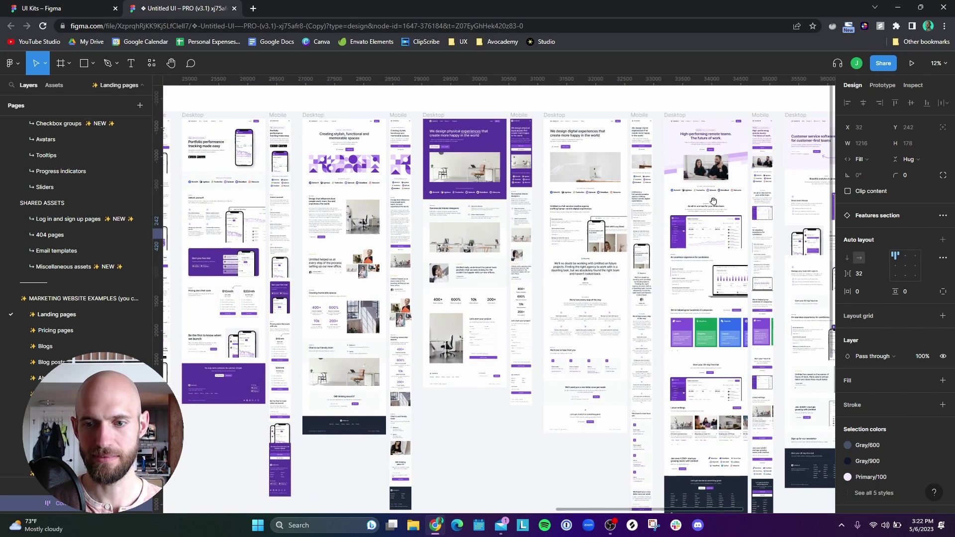
drag(714, 201, 442, 197)
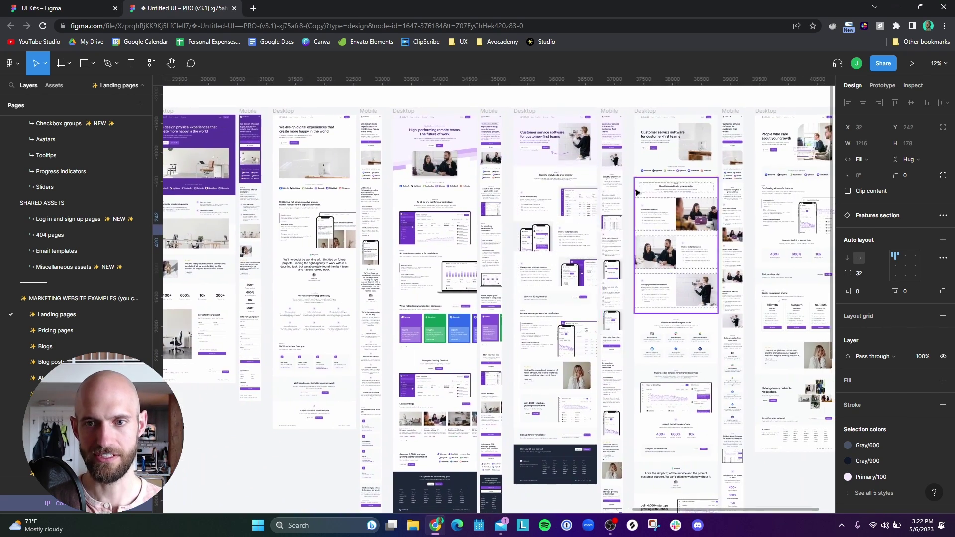
scroll(637, 192, down, 3)
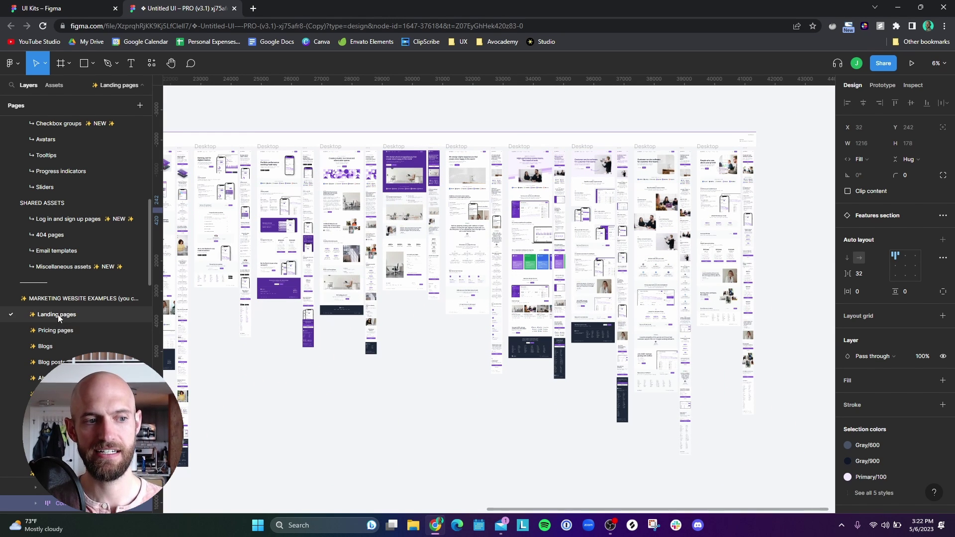
click(61, 334)
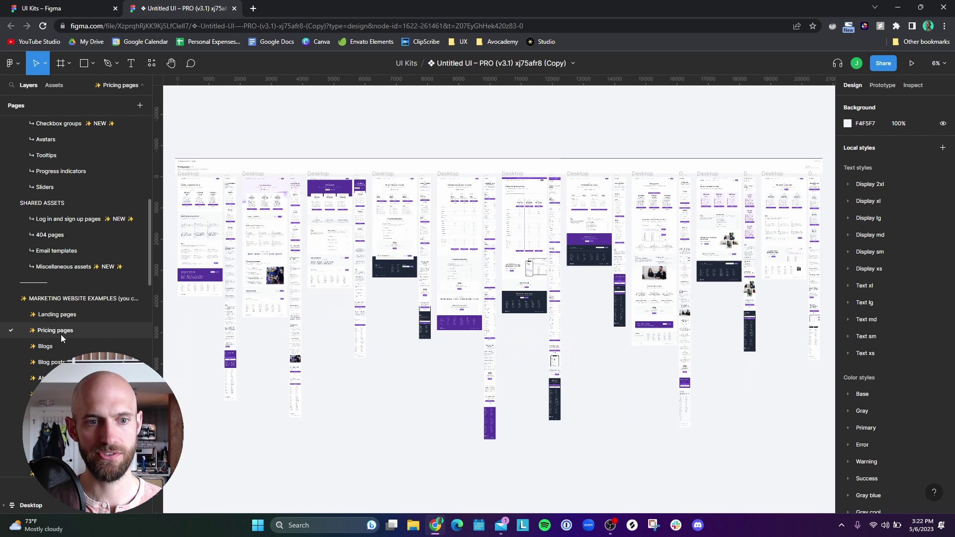
scroll(385, 228, up, 5)
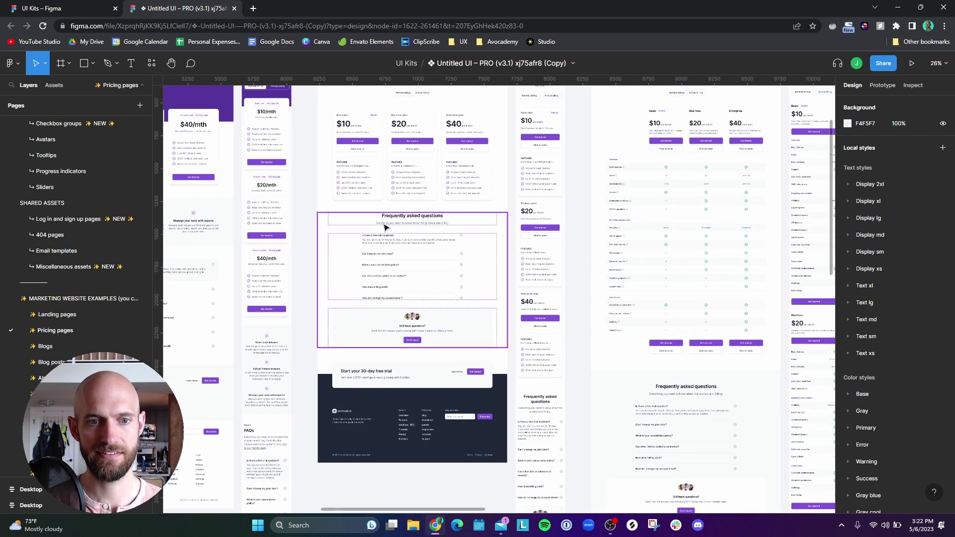
scroll(386, 228, up, 2)
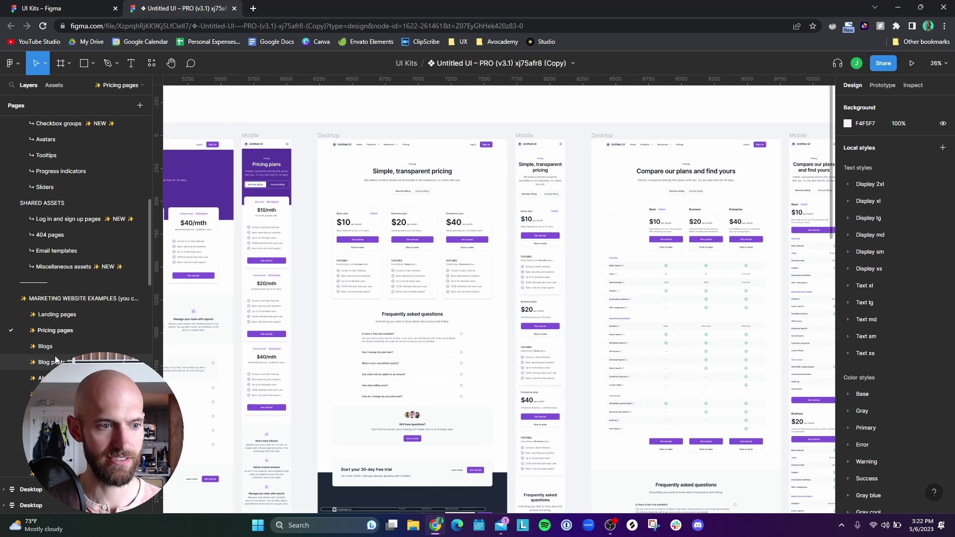
scroll(75, 349, down, 2)
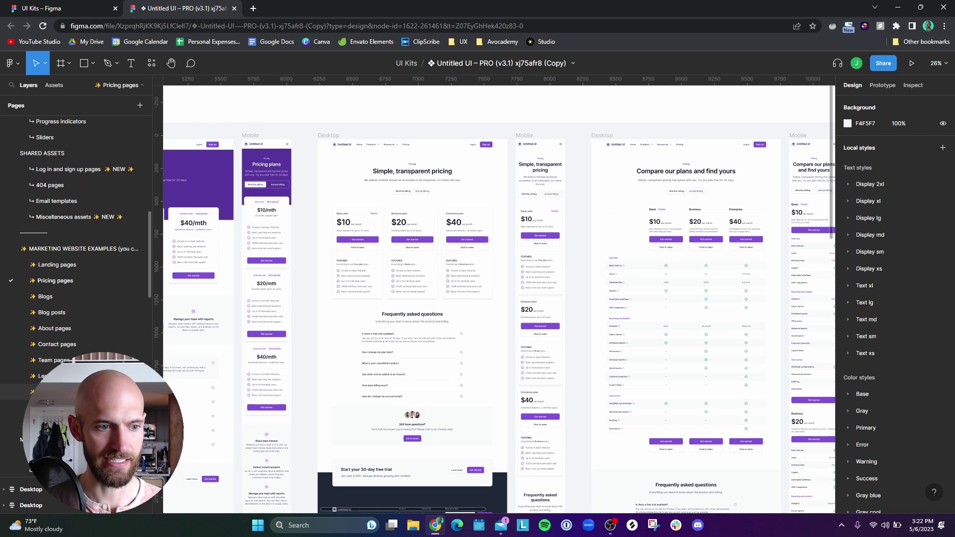
click(50, 392)
scroll(495, 210, up, 5)
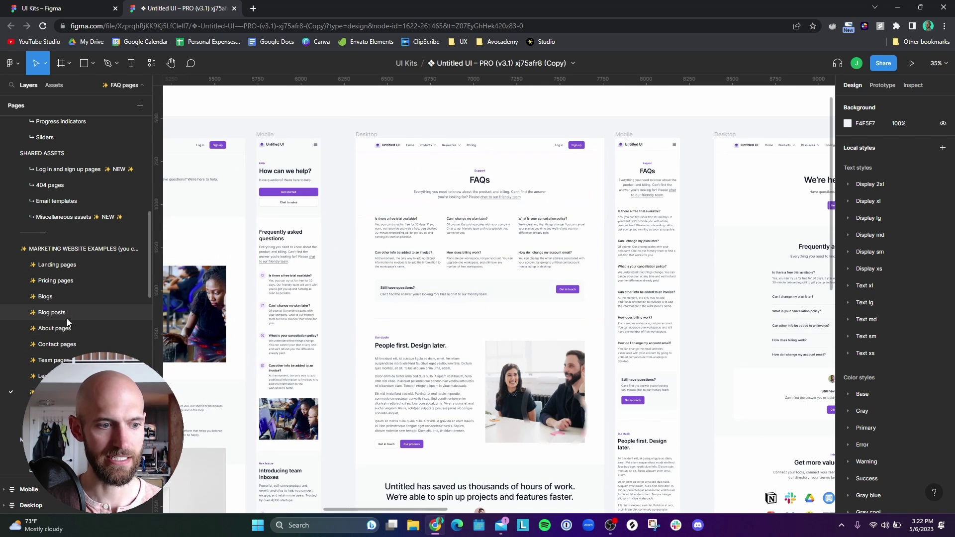
scroll(78, 295, down, 8)
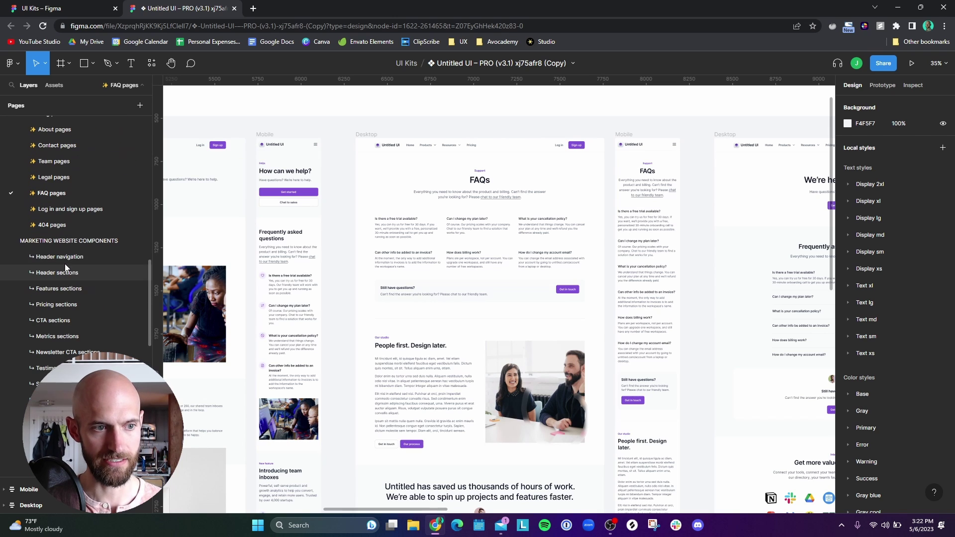
Browse the Header sections page, then pan and zoom through the Features sections frames.
click(64, 273)
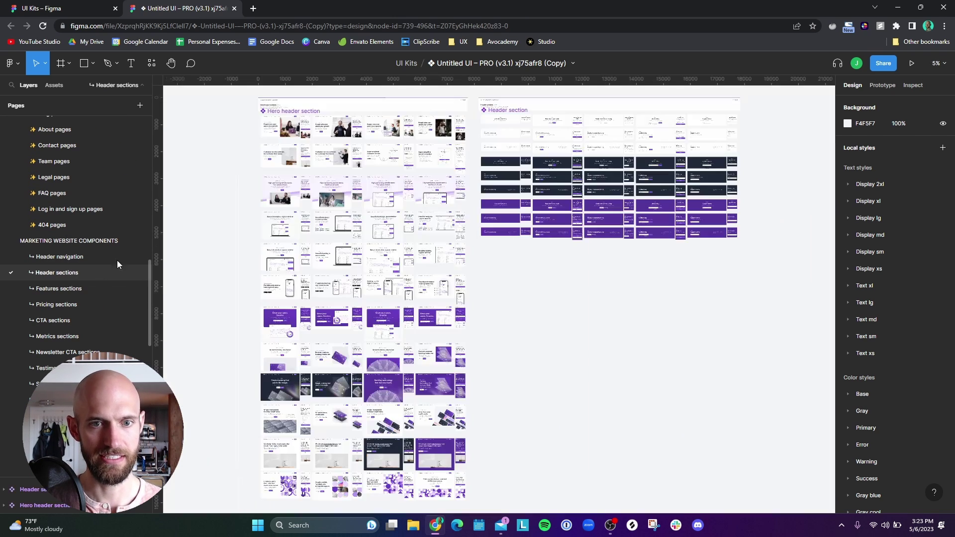
scroll(369, 226, up, 5)
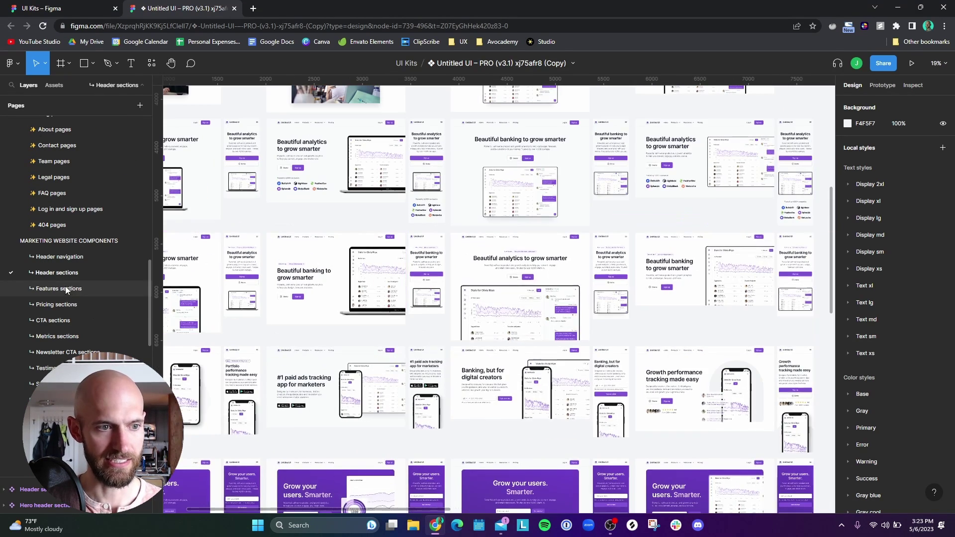
click(66, 290)
scroll(508, 317, up, 5)
scroll(529, 337, right, 8)
scroll(529, 336, up, 3)
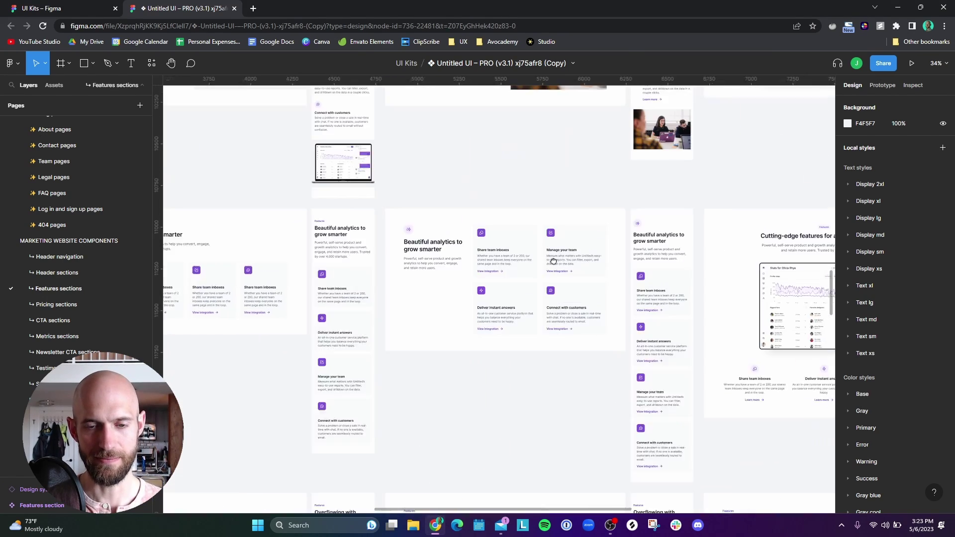
scroll(592, 235, right, 8)
scroll(343, 245, up, 7)
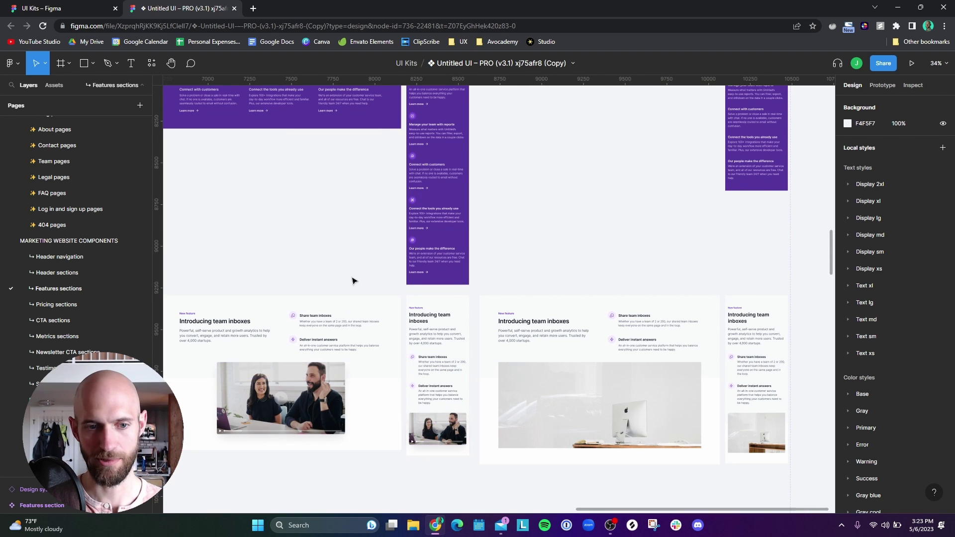
scroll(341, 282, down, 4)
scroll(341, 281, down, 1)
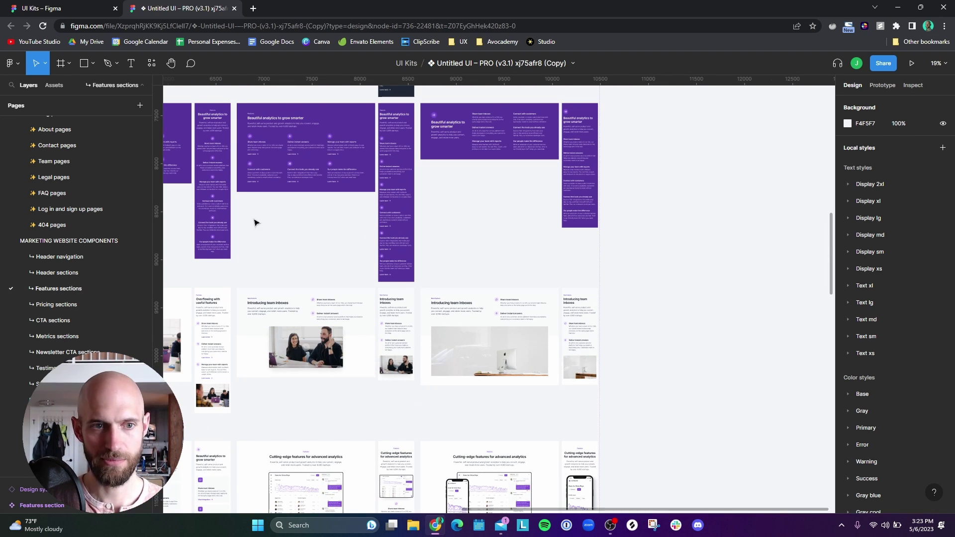
drag(150, 217, 245, 304)
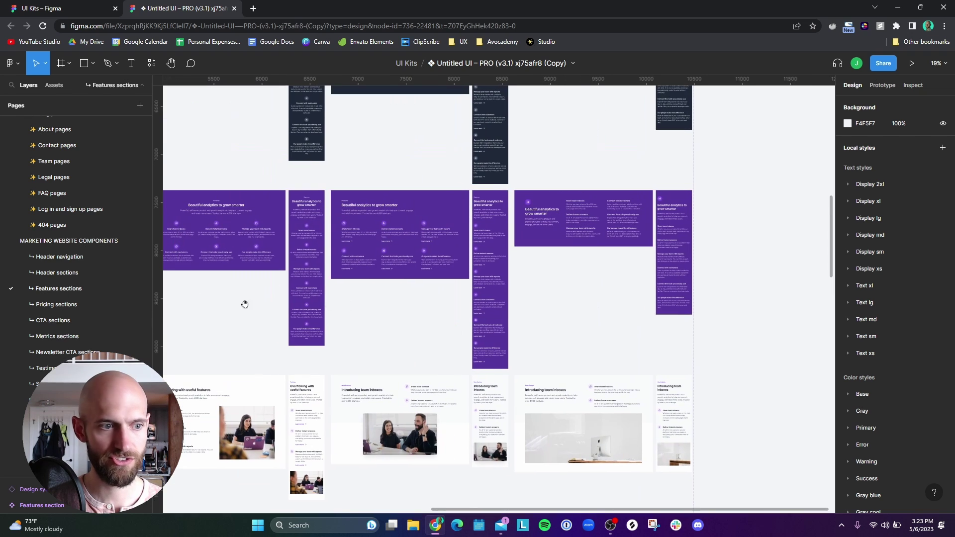
Go to Pricing sections and inspect the 'Simple, transparent pricing' headers with $10, $20 and $40 plans.
click(56, 305)
scroll(348, 160, up, 5)
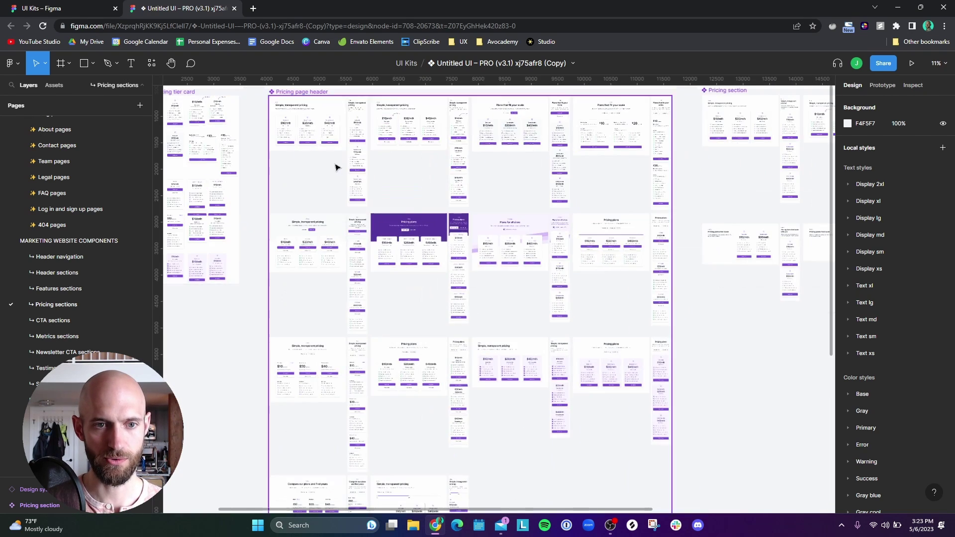
scroll(319, 164, up, 3)
scroll(371, 245, down, 6)
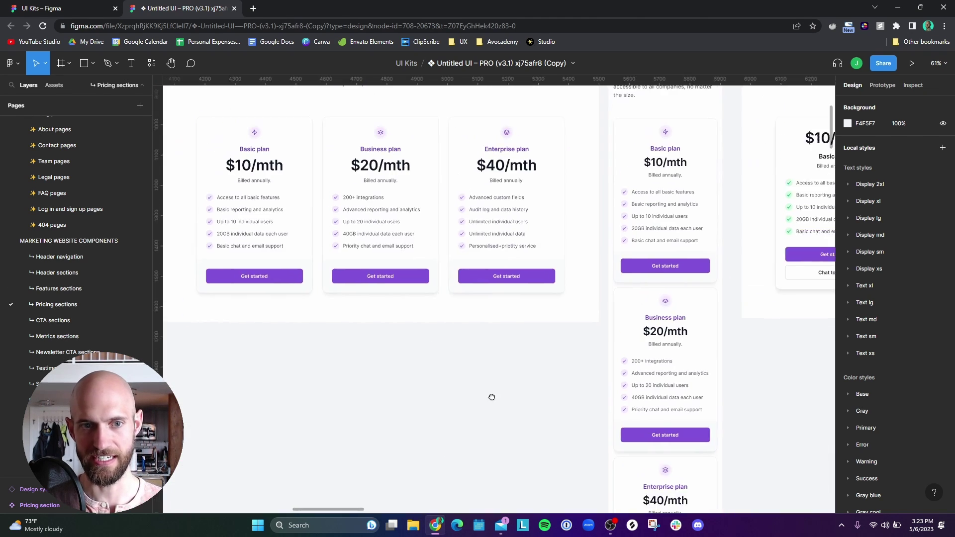
scroll(507, 245, down, 5)
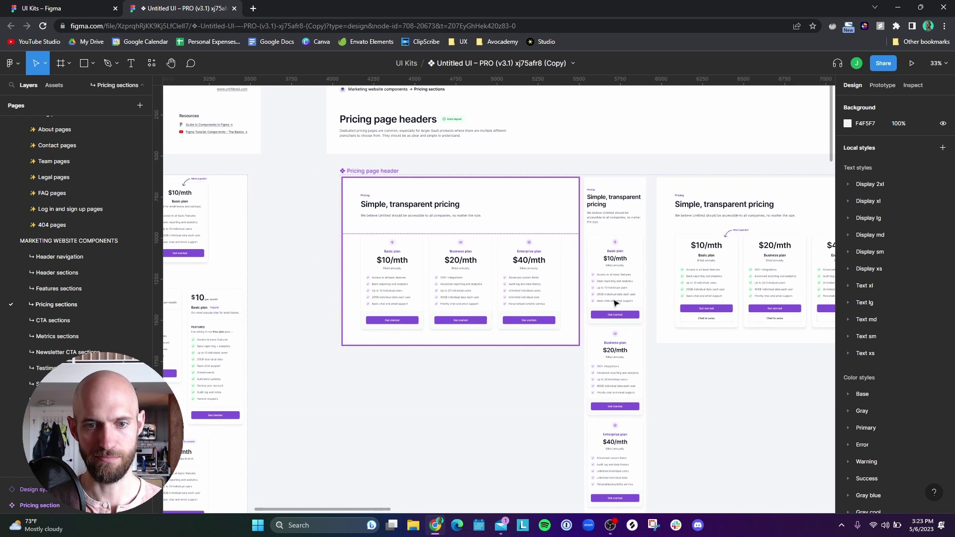
scroll(566, 305, right, 3)
scroll(76, 303, down, 5)
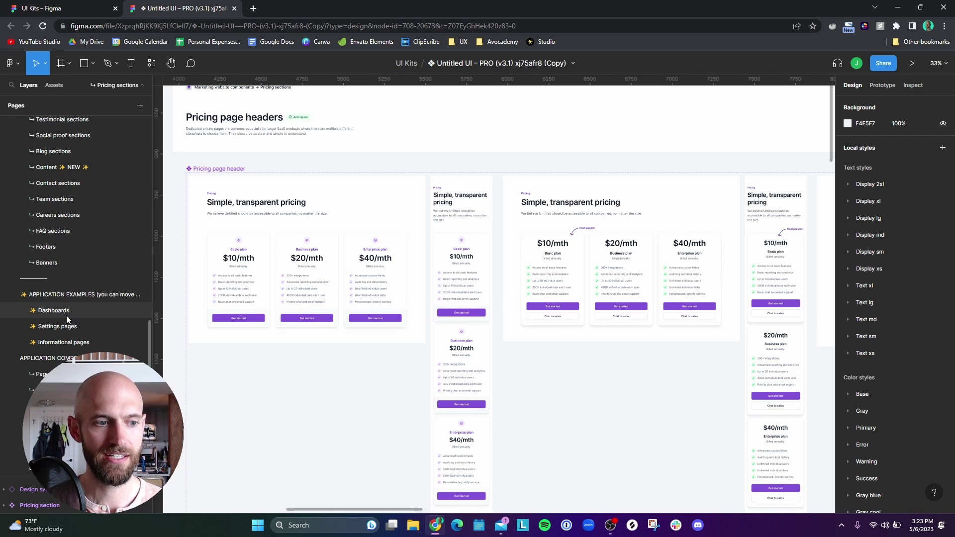
Go to the Dashboards page and pan right across the desktop dashboard frames.
click(62, 313)
scroll(184, 259, up, 10)
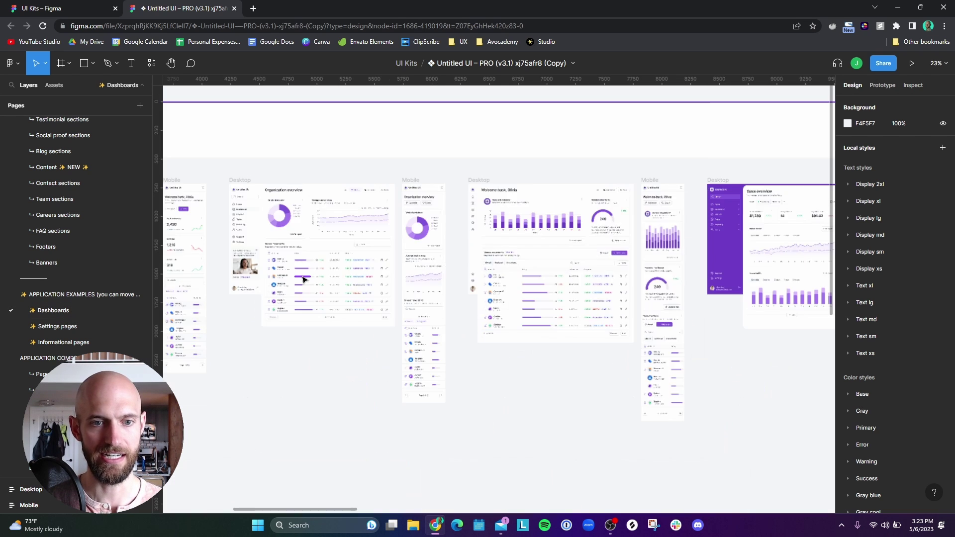
scroll(482, 252, right, 5)
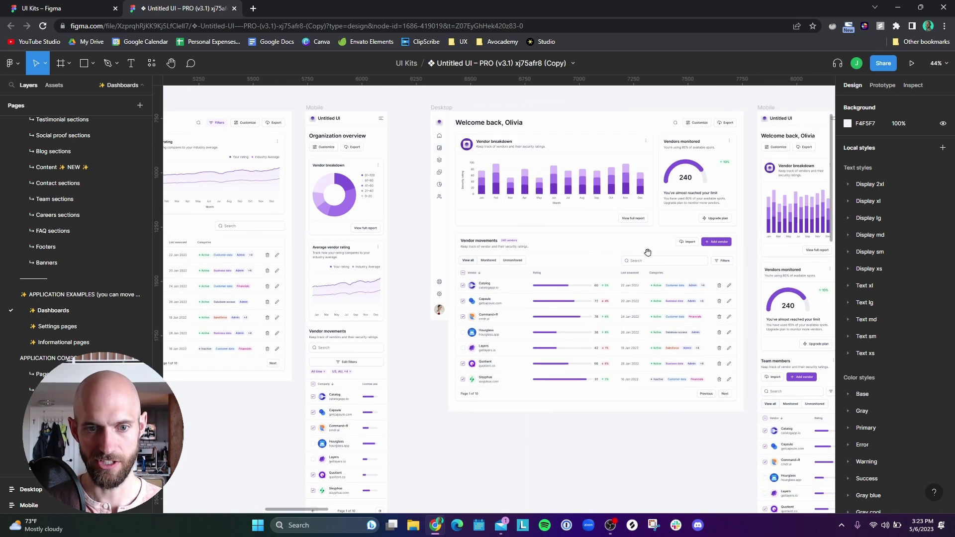
scroll(617, 256, right, 4)
scroll(577, 230, up, 2)
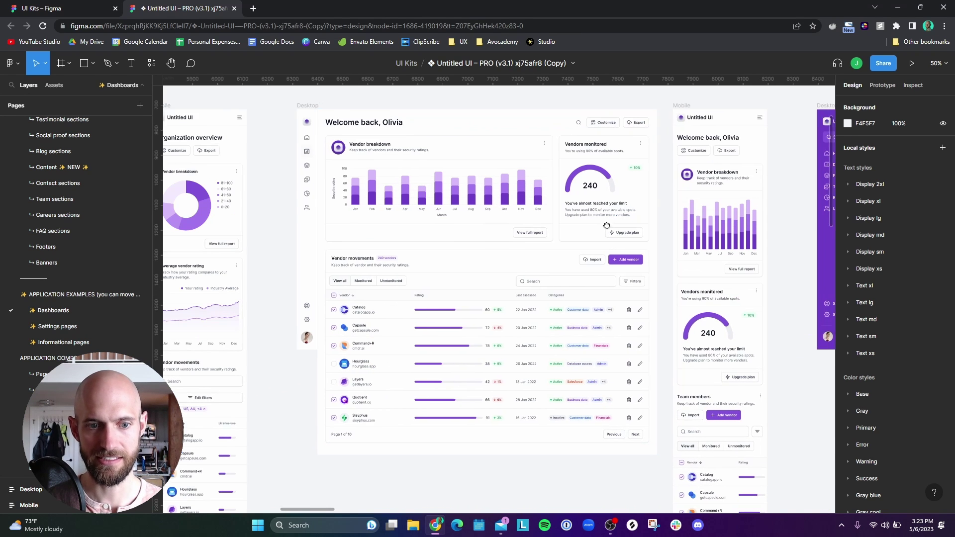
scroll(577, 231, right, 10)
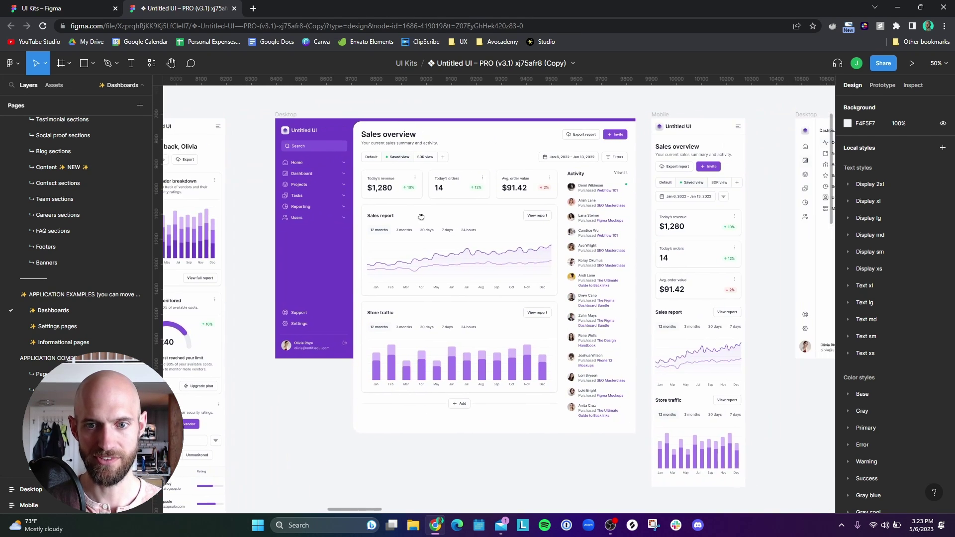
scroll(413, 217, right, 2)
scroll(491, 223, down, 5)
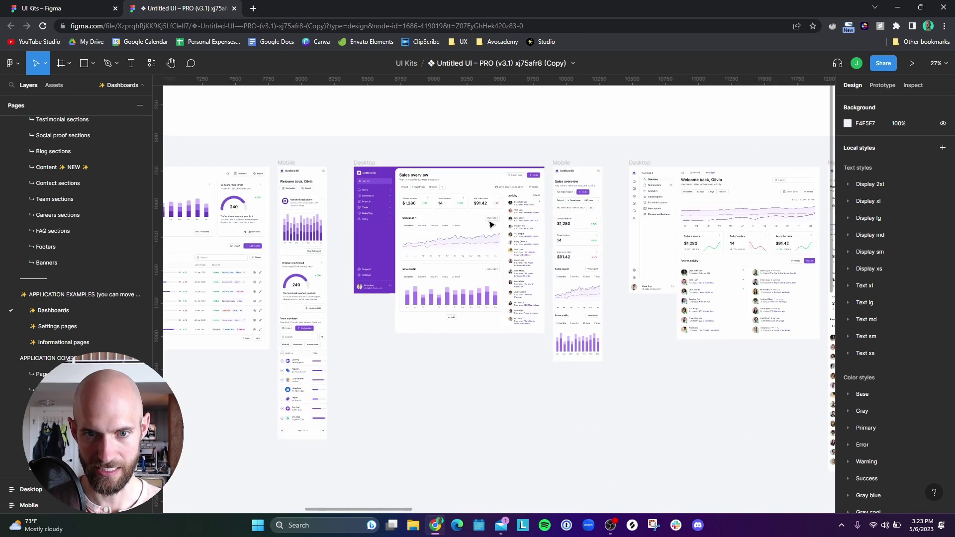
scroll(553, 291, right, 6)
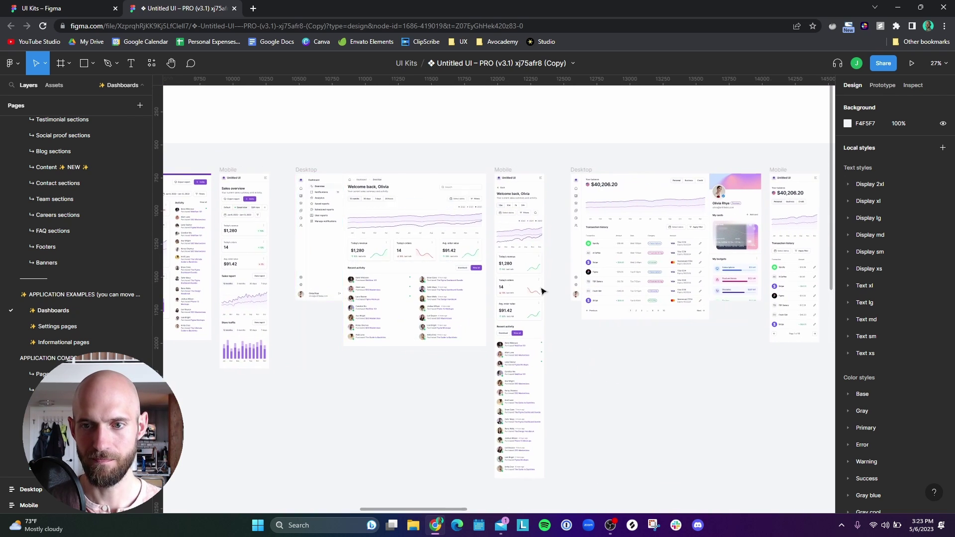
scroll(553, 291, down, 10)
Bring both rows of dashboards, including the Customers and Welcome back screens, into view.
drag(401, 352, 594, 322)
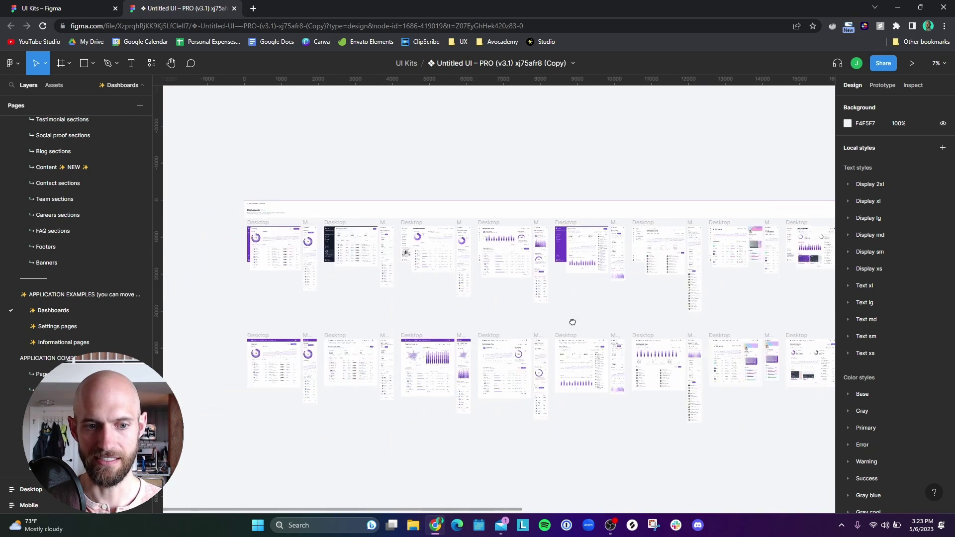
scroll(76, 294, down, 4)
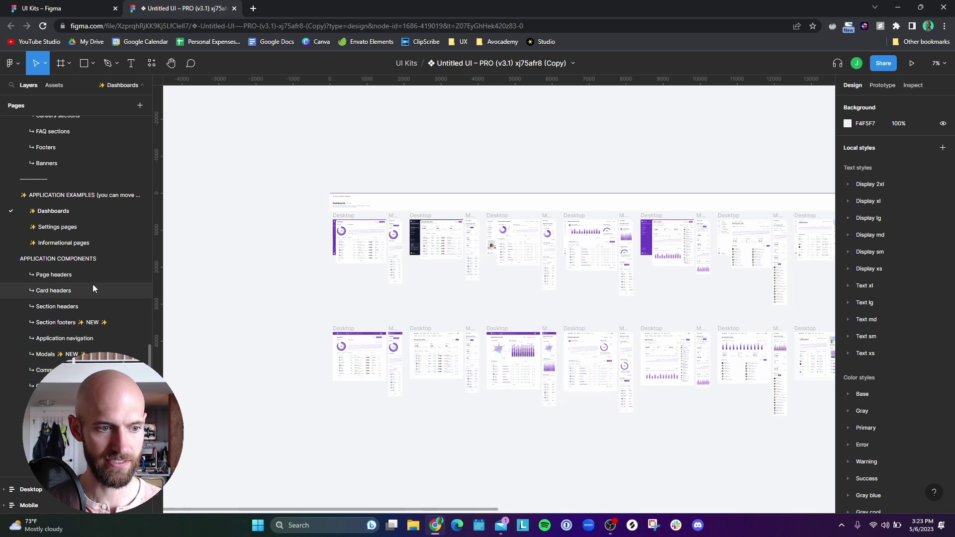
scroll(70, 291, down, 6)
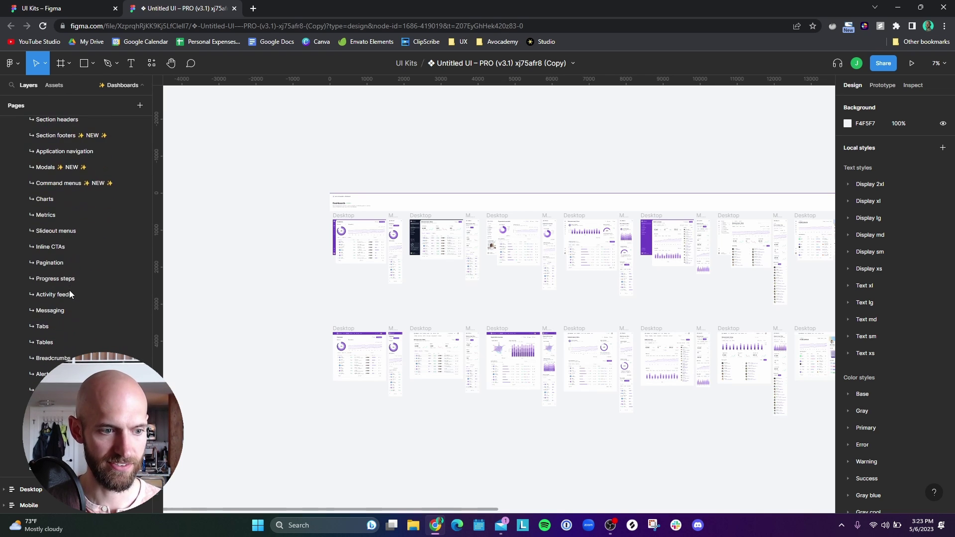
scroll(70, 294, up, 8)
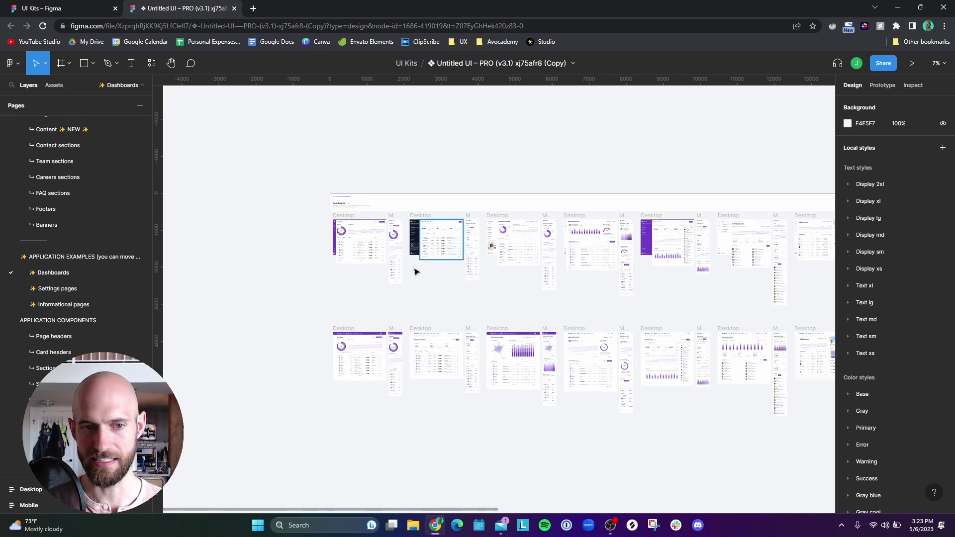
scroll(368, 277, up, 5)
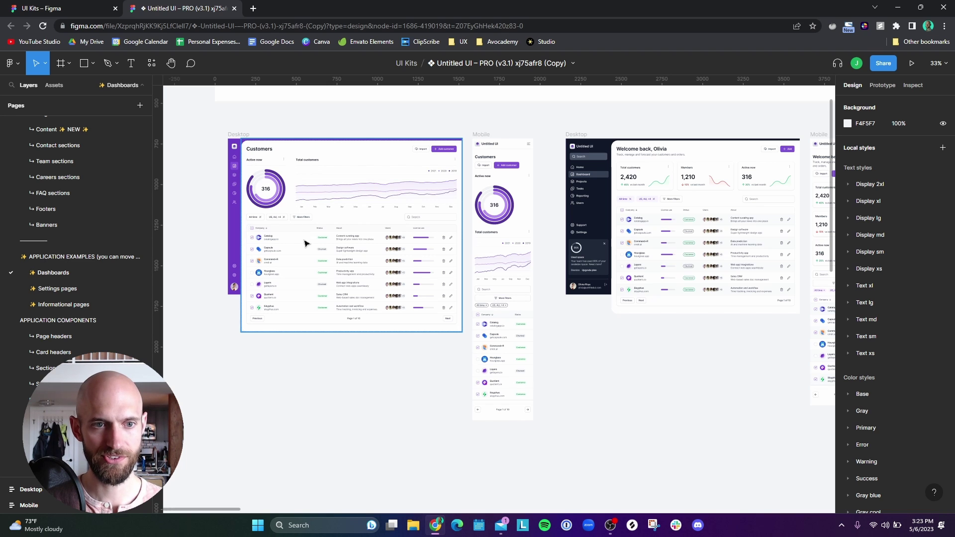
Pass through Page headers, Section headers and Application navigation to view Progress steps' 'Your details' variants.
click(79, 339)
click(49, 369)
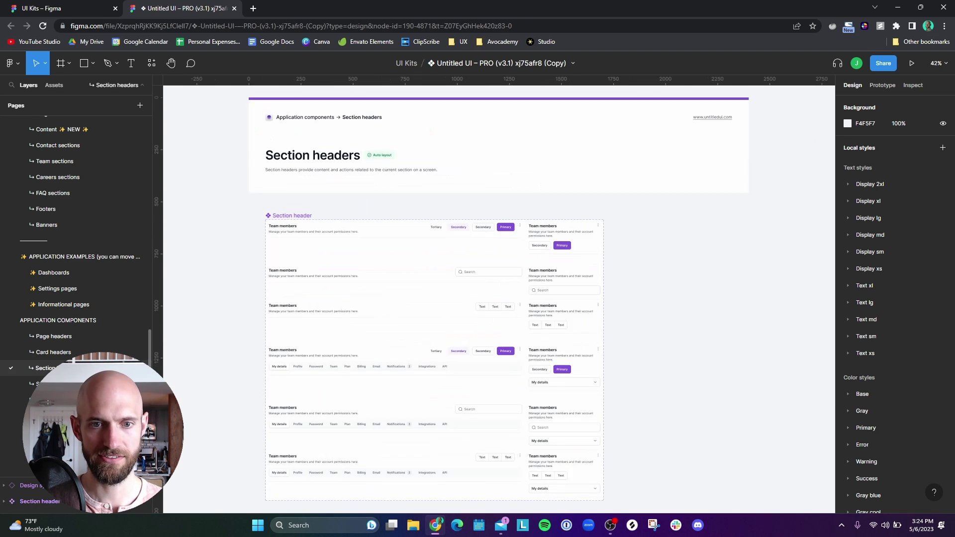
click(49, 399)
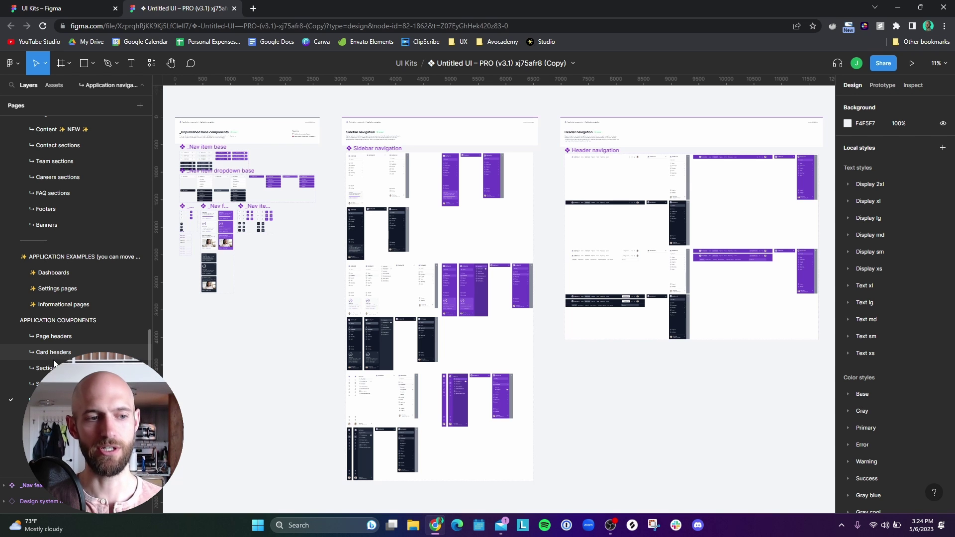
scroll(55, 345, up, 1)
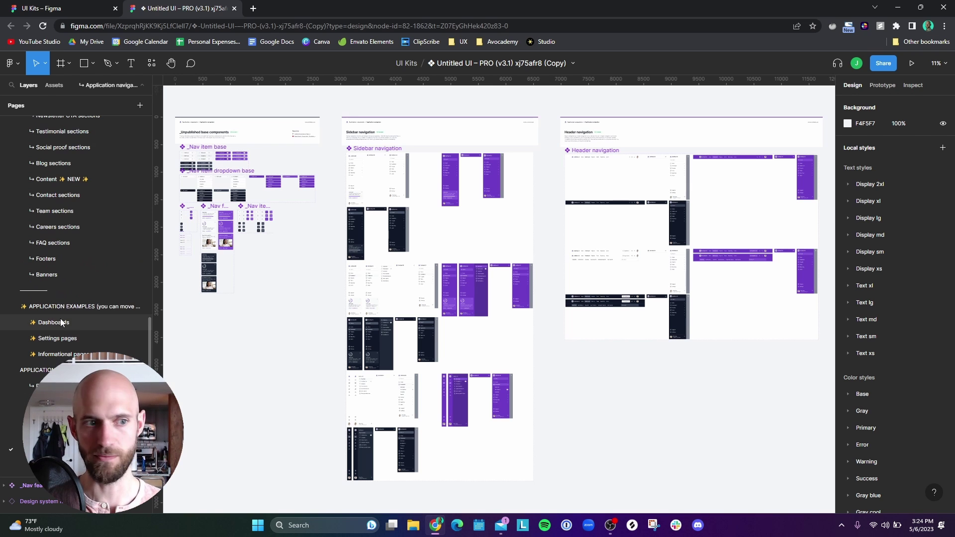
scroll(80, 318, down, 2)
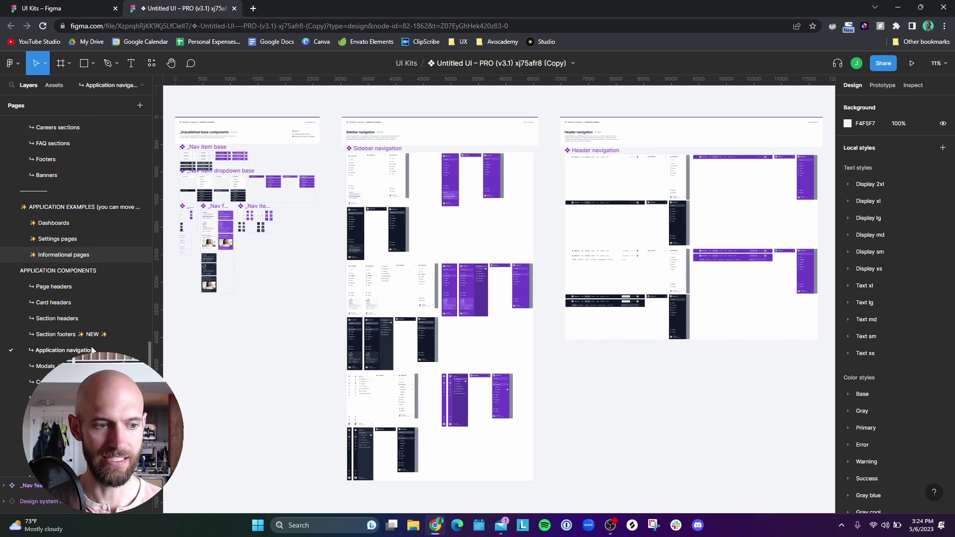
scroll(93, 349, down, 2)
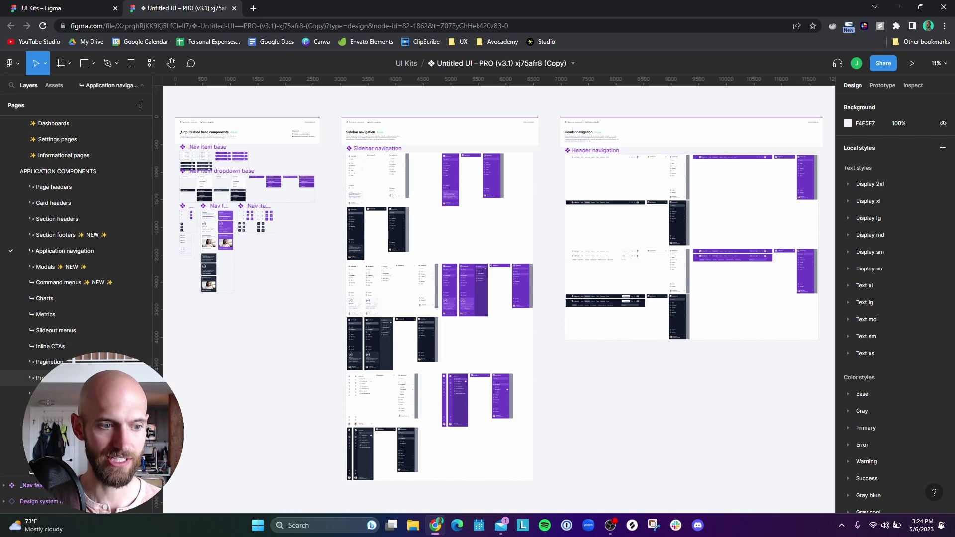
click(55, 378)
scroll(394, 241, up, 5)
drag(291, 260, 488, 271)
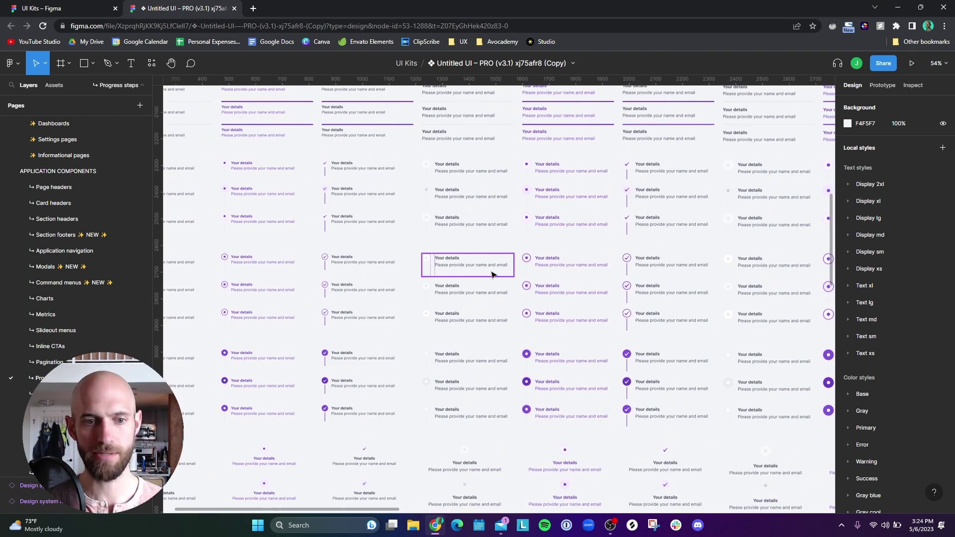